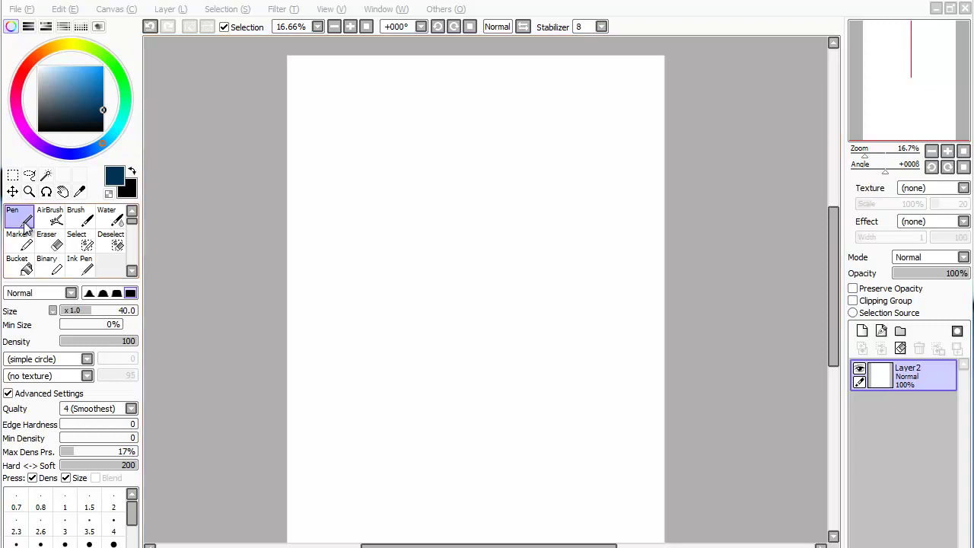
- Fill the whole canvas with a brighter blue using the Bucket
click(102, 86)
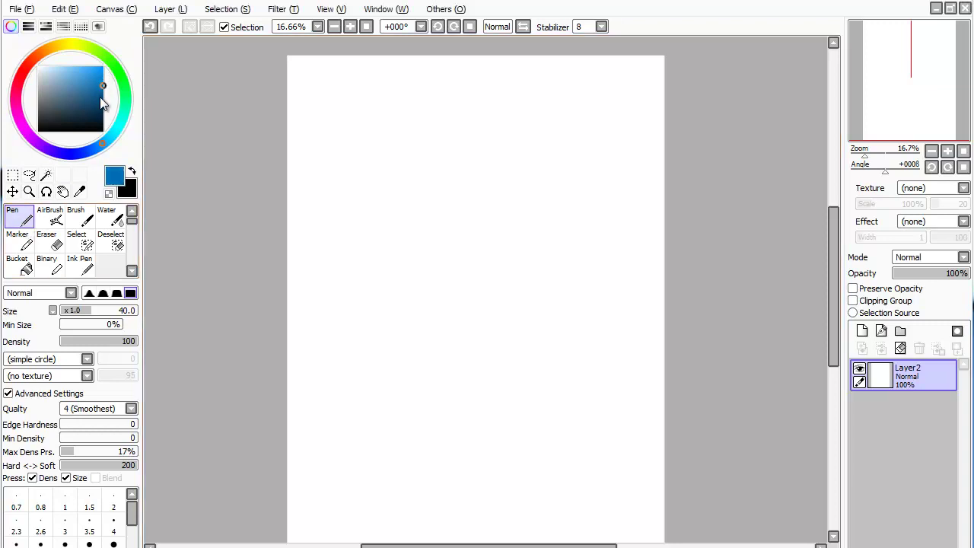
click(19, 265)
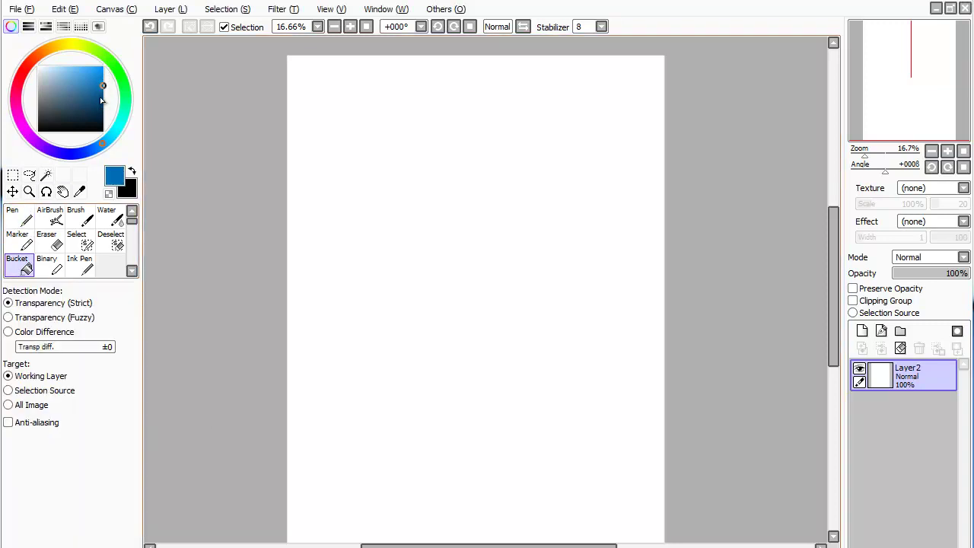
key(alt+Delete)
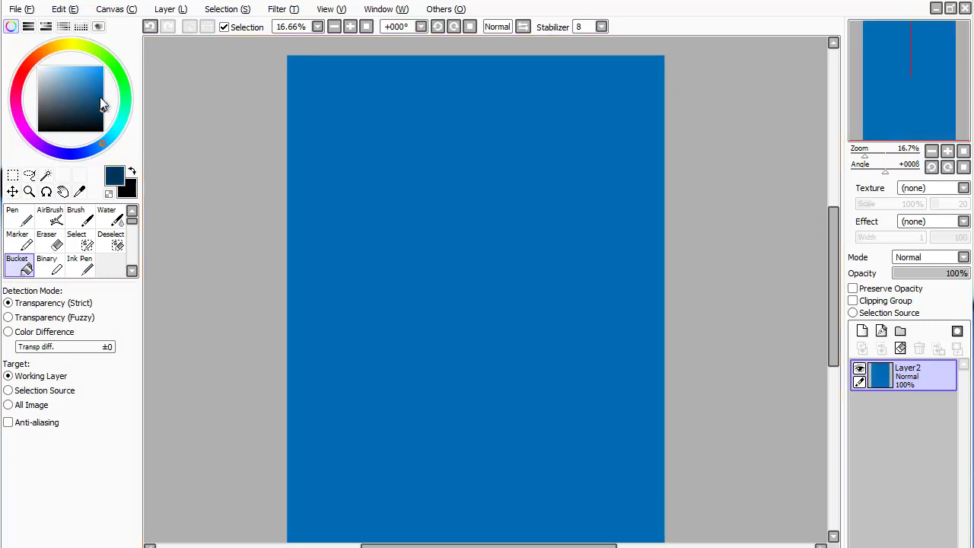
- Switch to a smaller white Pen, test it, and add an empty Layer3
key(d)
key(n)
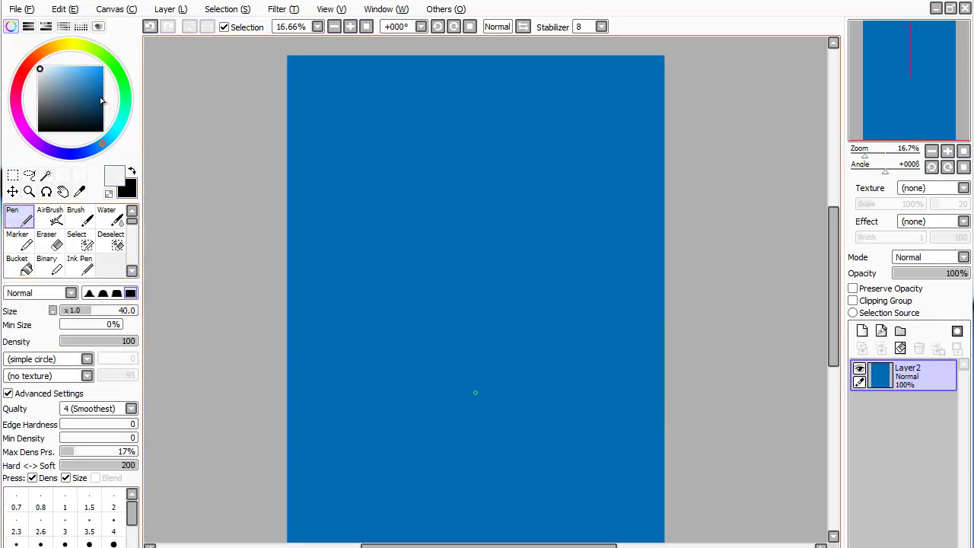
key(bracketleft)
drag(460, 237, 456, 183)
key(ctrl+z)
key(ctrl+z)
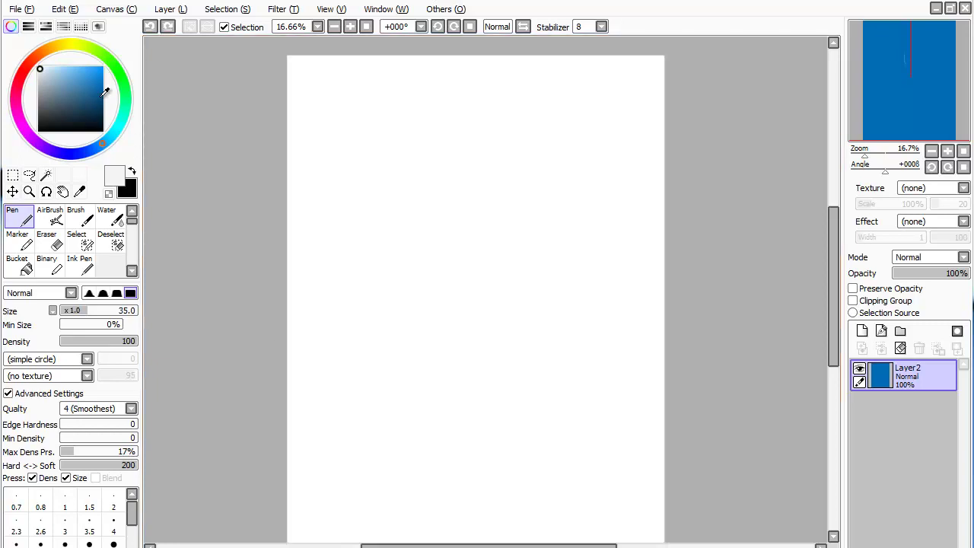
key(ctrl+y)
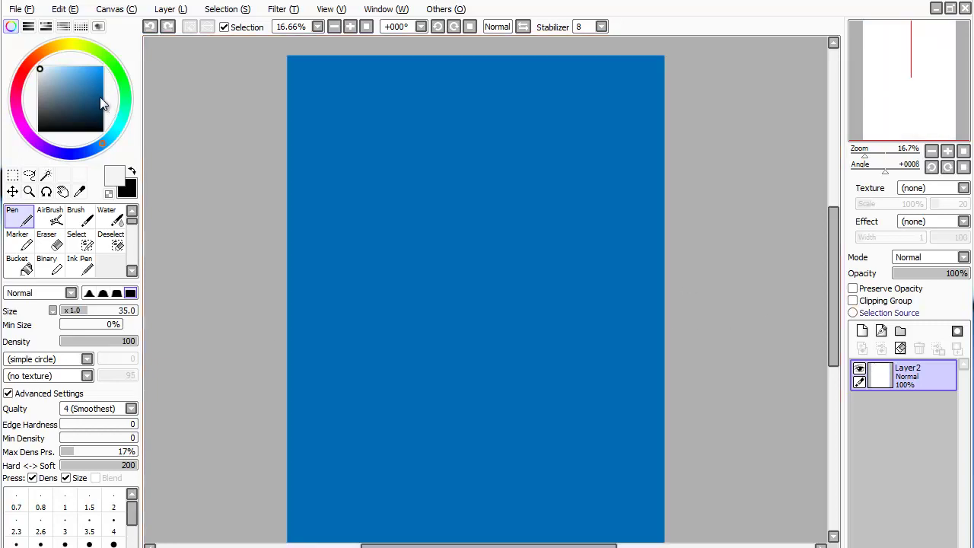
key(ctrl+shift+n)
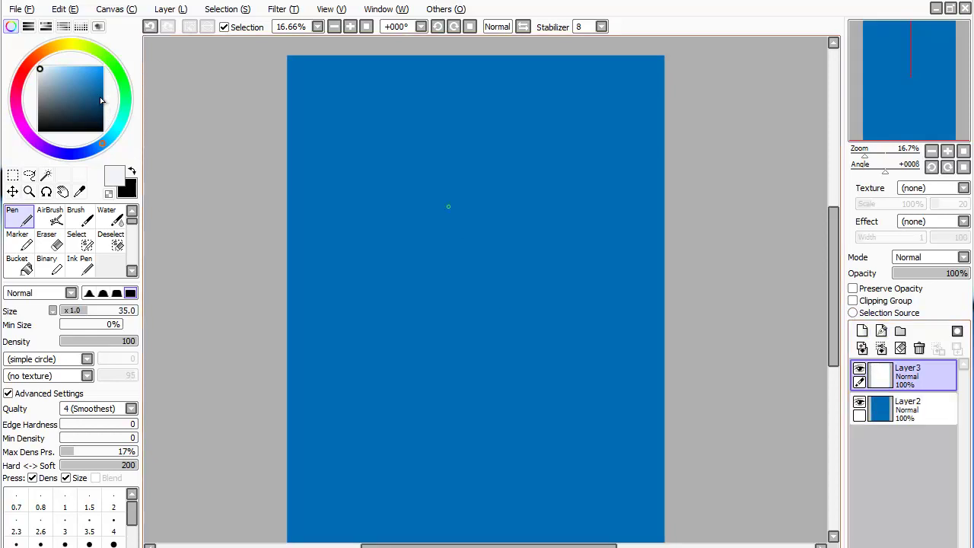
- Sketch the back and top of the head, jaw, neck and hatching below
drag(457, 176, 460, 217)
mouse_move(455, 174)
mouse_down()
mouse_move(466, 235)
mouse_move(471, 164)
mouse_move(455, 180)
mouse_move(502, 166)
mouse_up()
mouse_move(473, 239)
mouse_down()
mouse_move(516, 183)
mouse_move(494, 199)
mouse_move(509, 224)
mouse_move(513, 206)
mouse_move(501, 224)
mouse_move(518, 236)
mouse_move(539, 204)
mouse_move(488, 250)
mouse_move(510, 256)
mouse_up()
mouse_move(495, 256)
mouse_down()
mouse_move(514, 259)
mouse_move(495, 255)
mouse_move(491, 279)
mouse_move(512, 305)
mouse_up()
mouse_move(502, 303)
mouse_down()
mouse_move(522, 315)
mouse_move(512, 335)
mouse_up()
- Sketch the pointed hood tip and two collar points, then enlarge the brush
mouse_move(511, 213)
mouse_down()
mouse_move(524, 190)
mouse_move(563, 201)
mouse_up()
mouse_move(564, 199)
mouse_down()
mouse_move(546, 212)
mouse_move(555, 223)
mouse_up()
drag(516, 232, 553, 215)
drag(520, 227, 557, 215)
mouse_move(527, 245)
mouse_down()
mouse_move(550, 226)
mouse_move(577, 238)
mouse_up()
mouse_move(533, 236)
mouse_down()
mouse_move(533, 262)
mouse_move(550, 266)
mouse_up()
key(bracketright)
key(bracketright)
key(bracketright)
key(bracketright)
key(bracketright)
key(bracketright)
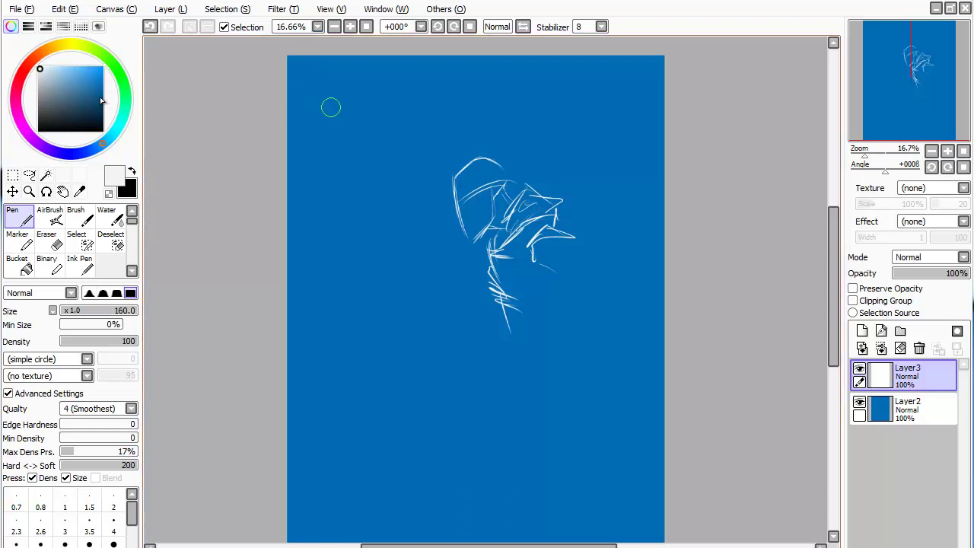
drag(326, 93, 335, 296)
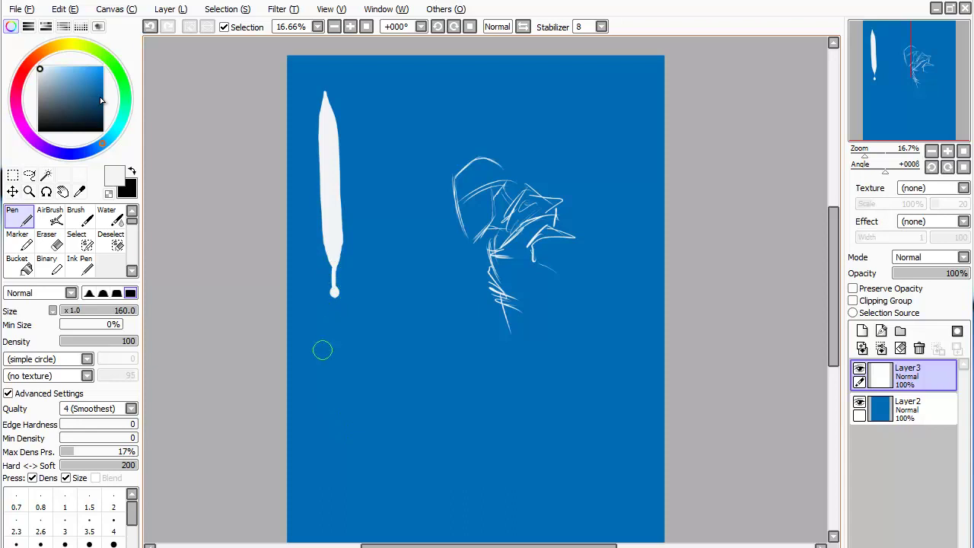
drag(335, 297, 335, 300)
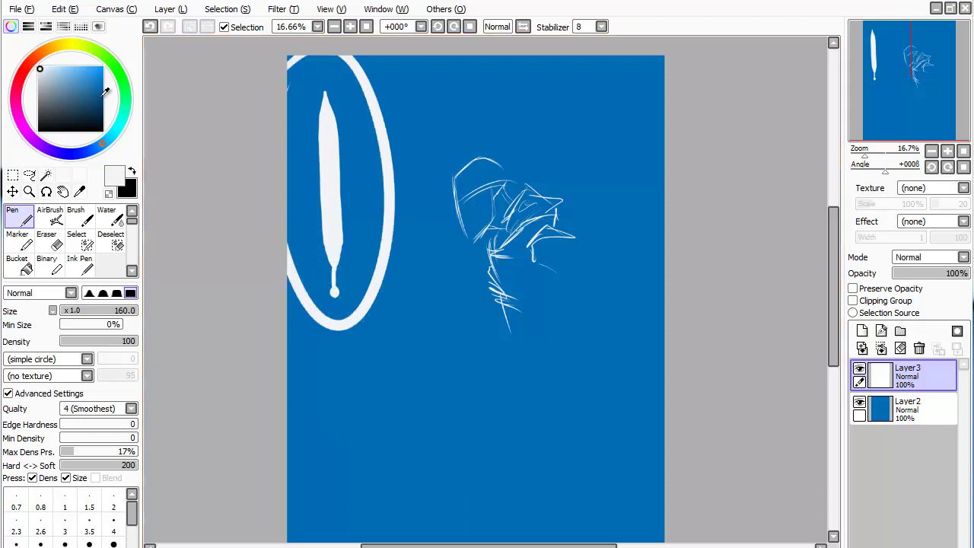
key(ctrl+z)
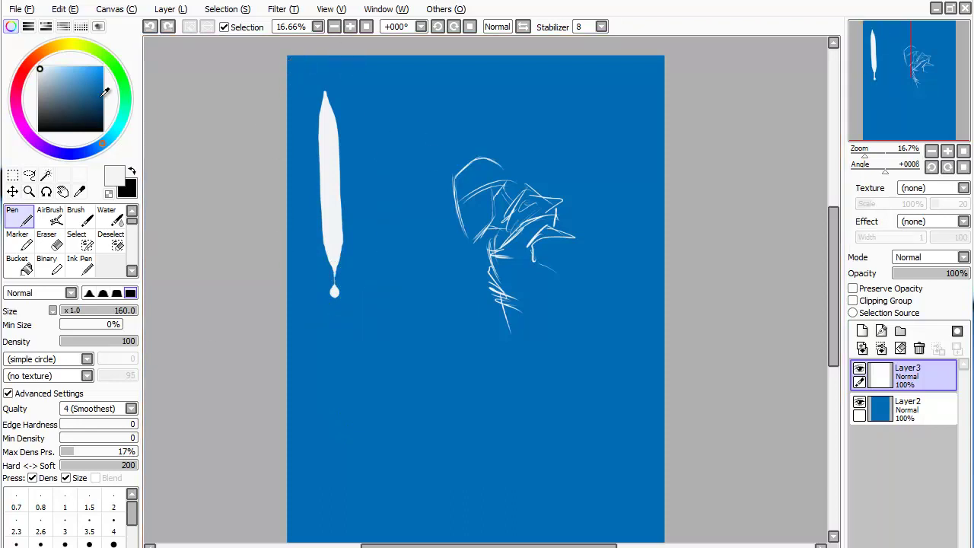
key(ctrl+z)
drag(342, 99, 351, 487)
key(ctrl+z)
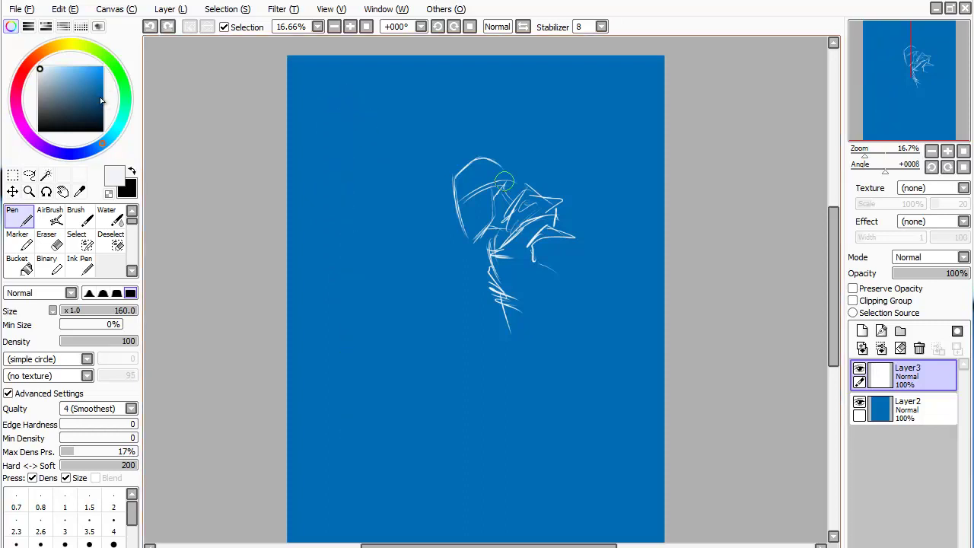
- With a smaller brush, refine the hood, chin, forehead, head top, neck and collar edge
key(bracketleft)
key(bracketleft)
key(bracketleft)
key(bracketleft)
key(bracketleft)
key(bracketleft)
scroll(539, 265, up, 1)
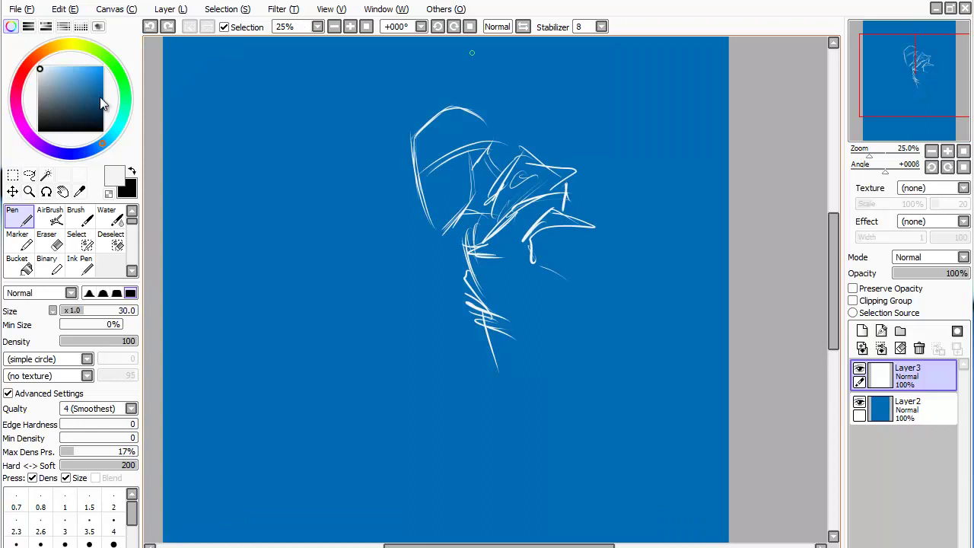
scroll(411, 79, up, 1)
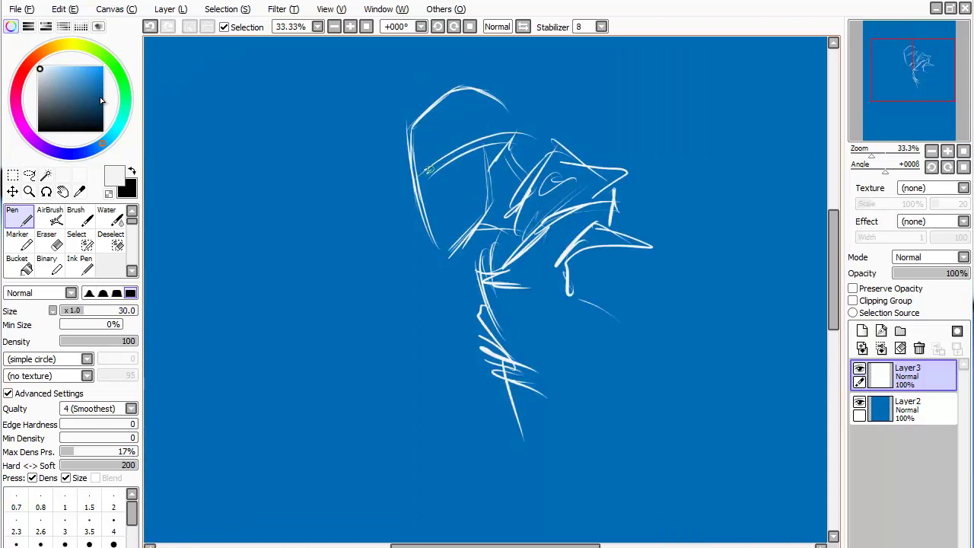
mouse_move(430, 173)
mouse_down()
mouse_move(453, 159)
mouse_move(413, 177)
mouse_move(412, 204)
mouse_move(422, 210)
mouse_move(423, 201)
mouse_move(431, 235)
mouse_up()
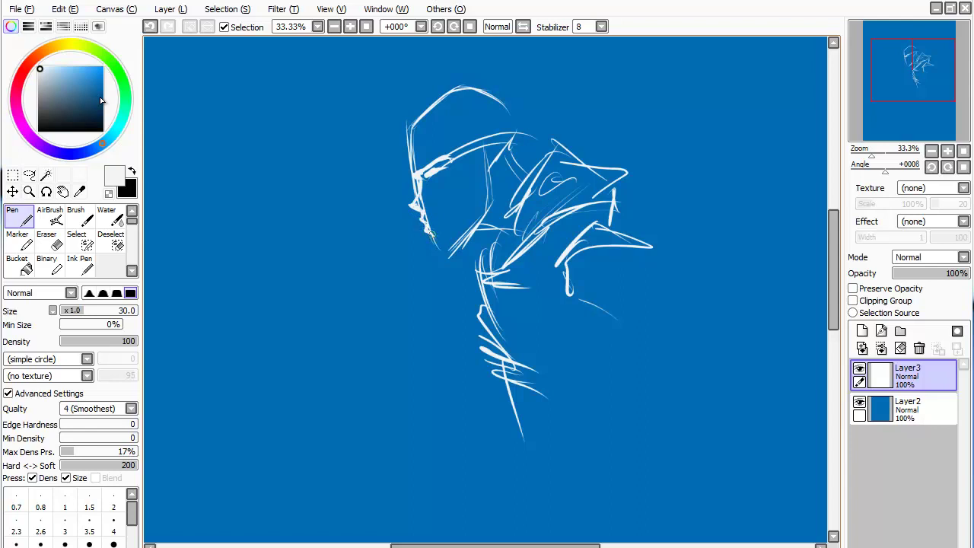
mouse_move(435, 242)
mouse_down()
mouse_move(443, 253)
mouse_move(486, 230)
mouse_move(479, 172)
mouse_move(497, 169)
mouse_up()
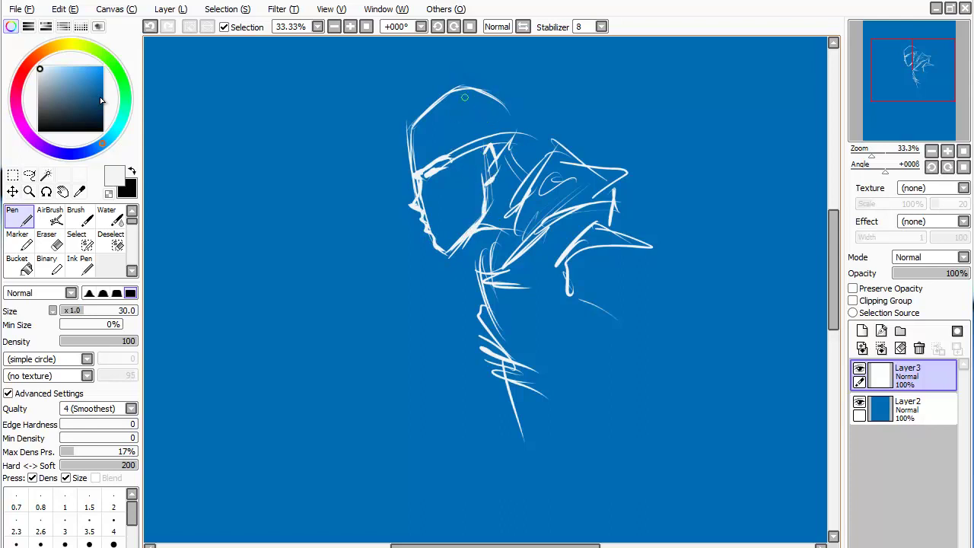
drag(413, 170, 417, 114)
mouse_move(505, 102)
mouse_down()
mouse_move(526, 178)
mouse_move(532, 172)
mouse_up()
mouse_move(496, 238)
mouse_down()
mouse_move(510, 251)
mouse_move(499, 257)
mouse_up()
mouse_move(615, 195)
mouse_down()
mouse_move(639, 237)
mouse_move(657, 246)
mouse_up()
drag(625, 177, 649, 244)
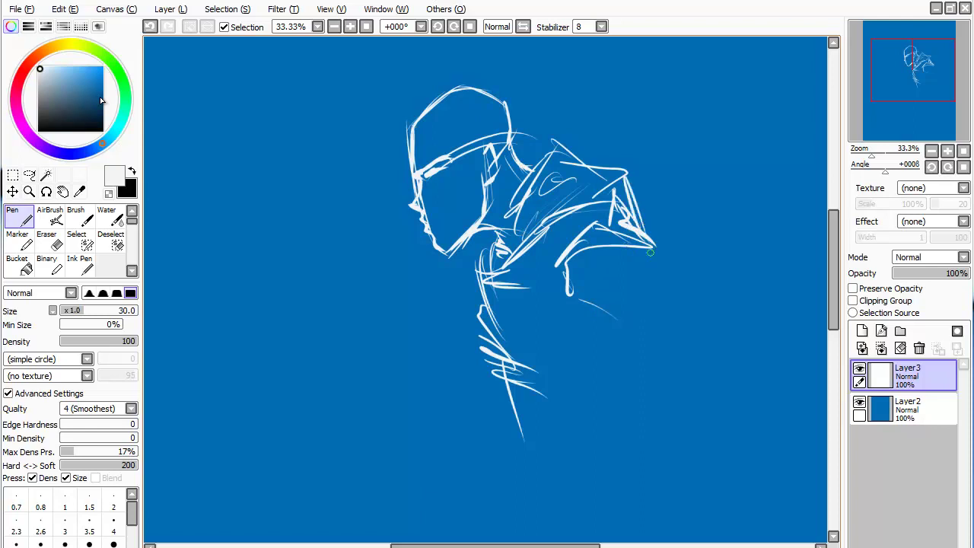
- Sketch the arm with its folds, the curve of the back and the hand
mouse_move(572, 270)
mouse_down()
mouse_move(586, 327)
mouse_move(634, 355)
mouse_move(629, 320)
mouse_move(662, 297)
mouse_up()
mouse_move(648, 331)
mouse_down()
mouse_move(622, 335)
mouse_move(659, 408)
mouse_move(674, 396)
mouse_move(679, 439)
mouse_move(663, 434)
mouse_move(662, 480)
mouse_move(702, 493)
mouse_up()
drag(644, 232, 695, 354)
mouse_move(675, 297)
mouse_down()
mouse_move(685, 355)
mouse_move(717, 420)
mouse_up()
drag(684, 331, 720, 448)
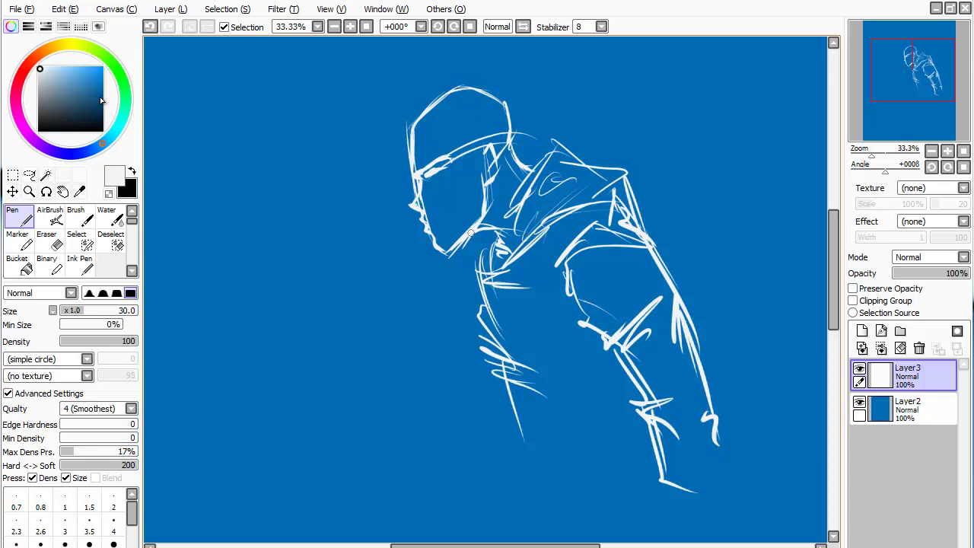
- Sketch both legs, the foot, the sole line and a leg fold
drag(499, 339, 545, 427)
mouse_move(518, 387)
mouse_down()
mouse_move(563, 457)
mouse_move(549, 471)
mouse_move(593, 483)
mouse_move(657, 461)
mouse_up()
mouse_move(530, 384)
mouse_down()
mouse_move(580, 383)
mouse_move(631, 428)
mouse_up()
drag(573, 373, 638, 454)
drag(544, 393, 568, 452)
- Add face marks and sketch the feet near the bottom edge
drag(424, 185, 440, 184)
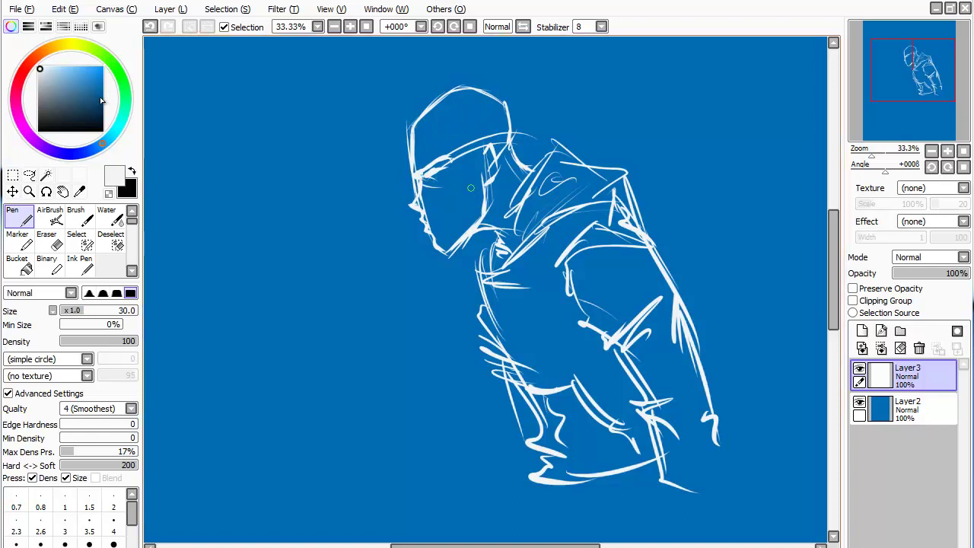
drag(466, 179, 452, 198)
drag(675, 488, 657, 516)
drag(710, 491, 705, 522)
mouse_move(562, 493)
mouse_down()
mouse_move(576, 516)
mouse_move(556, 533)
mouse_up()
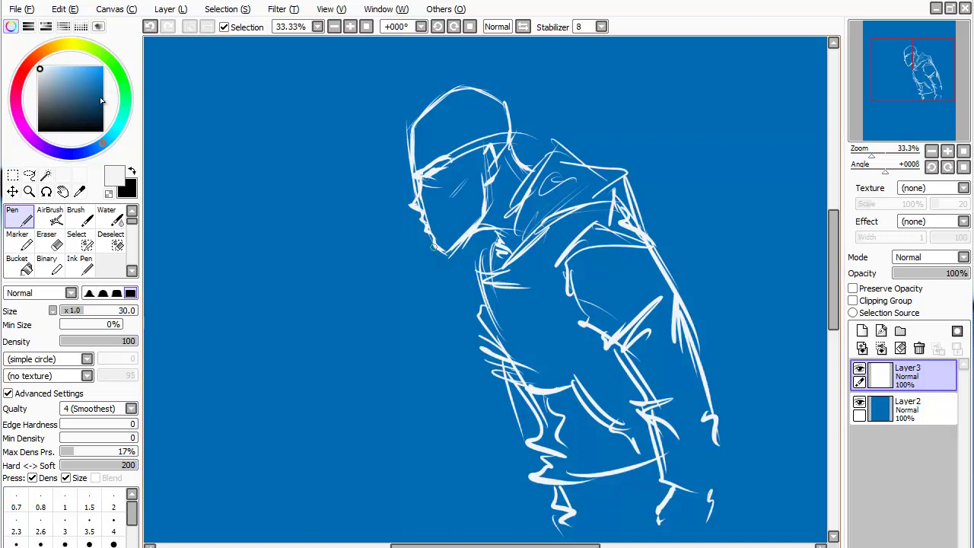
- Sketch the arm reaching left, ending in a fist
mouse_move(467, 245)
mouse_down()
mouse_move(438, 274)
mouse_move(466, 286)
mouse_move(379, 271)
mouse_up()
mouse_move(438, 271)
mouse_down()
mouse_move(369, 273)
mouse_move(353, 292)
mouse_move(299, 275)
mouse_up()
drag(315, 271, 241, 272)
mouse_move(334, 287)
mouse_down()
mouse_move(287, 283)
mouse_move(259, 304)
mouse_move(279, 326)
mouse_up()
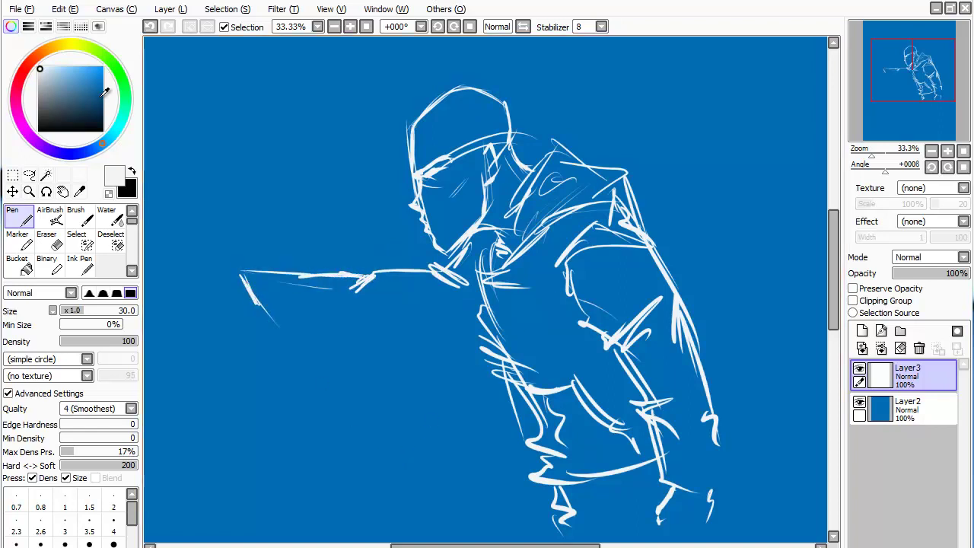
mouse_move(243, 274)
mouse_down()
mouse_move(280, 327)
mouse_move(379, 331)
mouse_move(509, 372)
mouse_up()
mouse_move(445, 344)
mouse_down()
mouse_move(495, 343)
mouse_move(460, 345)
mouse_up()
- Redraw the shoulder line and add folds at the shoulder and collar
mouse_move(461, 252)
mouse_down()
mouse_move(492, 239)
mouse_move(496, 225)
mouse_up()
mouse_move(522, 161)
mouse_down()
mouse_move(538, 150)
mouse_move(597, 157)
mouse_up()
mouse_move(527, 201)
mouse_down()
mouse_move(568, 168)
mouse_move(581, 175)
mouse_move(515, 232)
mouse_move(512, 262)
mouse_up()
drag(510, 211, 504, 244)
drag(515, 198, 556, 159)
- Shape the fist and sketch the pistol barrel and muzzle to its left
mouse_move(242, 275)
mouse_down()
mouse_move(223, 299)
mouse_move(244, 306)
mouse_move(213, 309)
mouse_move(233, 320)
mouse_move(231, 341)
mouse_move(247, 347)
mouse_up()
mouse_move(244, 306)
mouse_down()
mouse_move(255, 338)
mouse_move(284, 329)
mouse_up()
mouse_move(229, 271)
mouse_down()
mouse_move(213, 242)
mouse_move(162, 241)
mouse_move(158, 251)
mouse_up()
key(ctrl+z)
drag(339, 408, 495, 396)
mouse_move(385, 265)
mouse_down()
mouse_move(381, 247)
mouse_move(277, 237)
mouse_up()
mouse_move(361, 244)
mouse_down()
mouse_move(272, 242)
mouse_move(274, 274)
mouse_move(326, 271)
mouse_up()
mouse_move(280, 269)
mouse_down()
mouse_move(347, 271)
mouse_move(370, 293)
mouse_up()
- Add the gun grip, a fist curve, a muzzle mark and the trigger guard
drag(393, 351, 419, 334)
drag(380, 245, 387, 254)
mouse_move(266, 245)
mouse_down()
mouse_move(272, 259)
mouse_move(384, 262)
mouse_up()
drag(271, 234, 283, 238)
key(space)
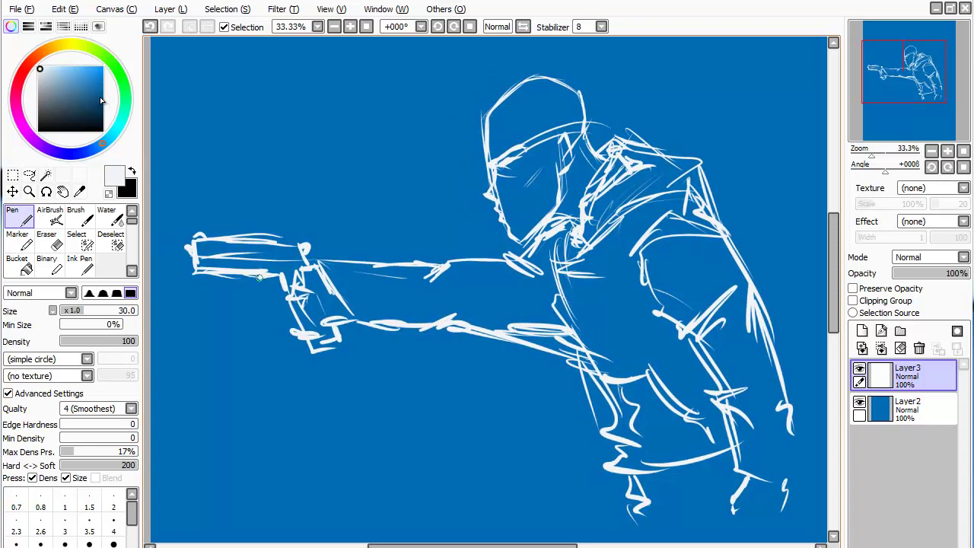
mouse_move(272, 273)
mouse_down()
mouse_move(263, 293)
mouse_move(289, 298)
mouse_move(276, 305)
mouse_move(298, 341)
mouse_up()
- Add a grip stroke, centre on the head, pick blue, and shrink the pen to 10
drag(457, 305, 386, 365)
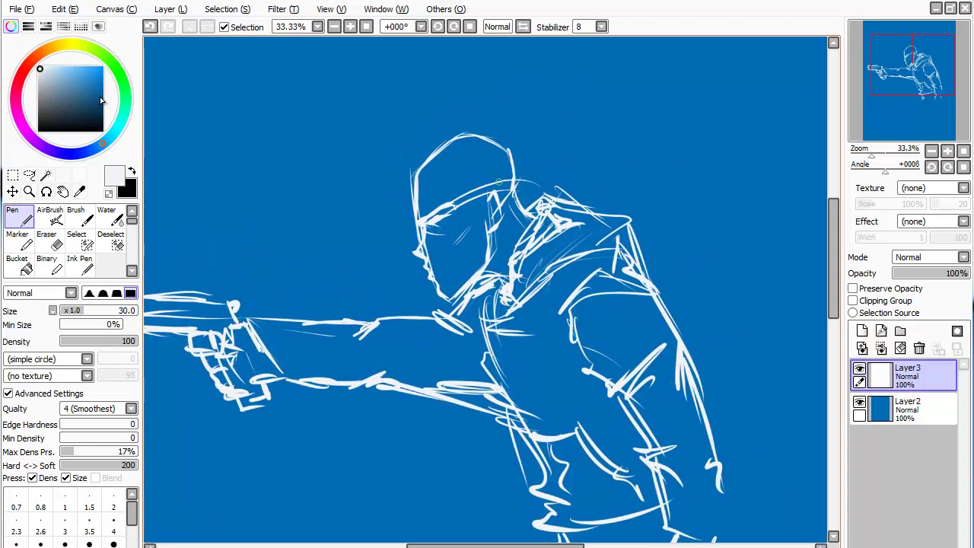
scroll(488, 214, up, 2)
scroll(487, 213, up, 2)
drag(463, 224, 518, 251)
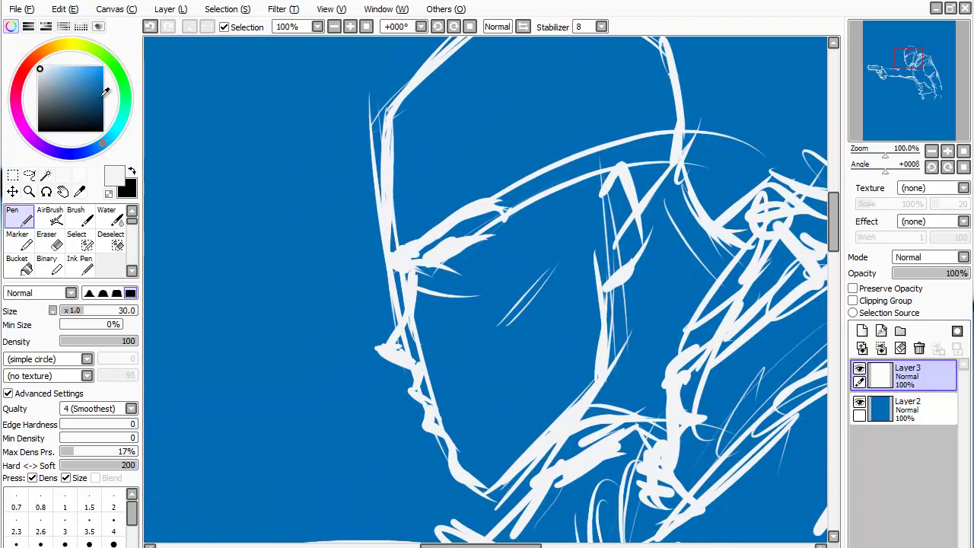
key(x)
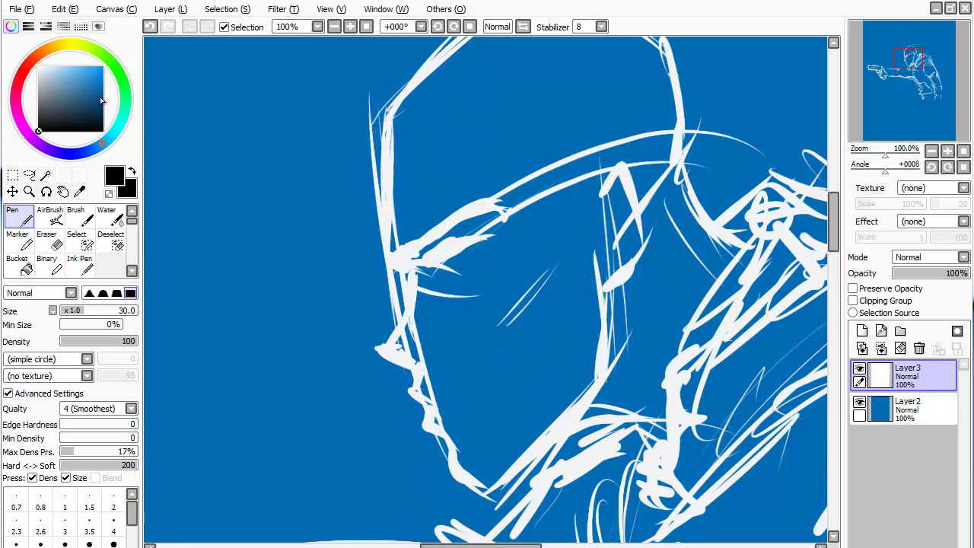
click(104, 88)
scroll(502, 239, up, 2)
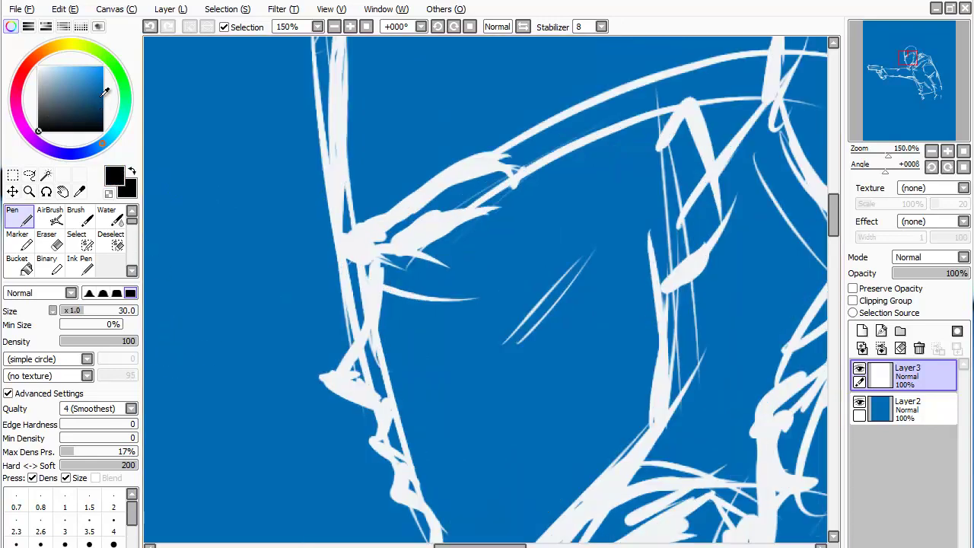
key(bracketleft)
key(bracketleft)
- Ink the eye's lids and lash line, the brow ridge, profile and nose tip
drag(393, 241, 469, 212)
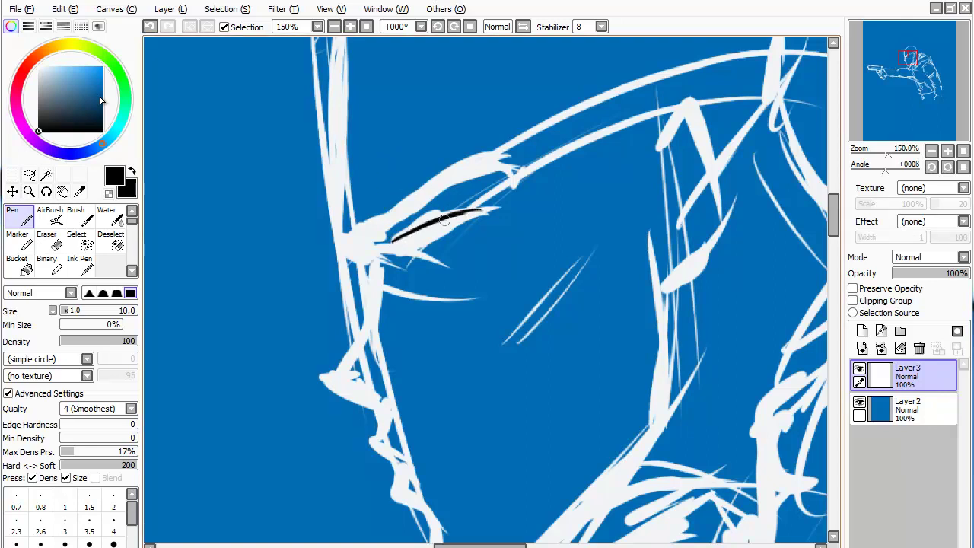
drag(412, 229, 493, 209)
mouse_move(403, 235)
mouse_down()
mouse_move(426, 245)
mouse_move(493, 210)
mouse_move(415, 243)
mouse_move(435, 238)
mouse_up()
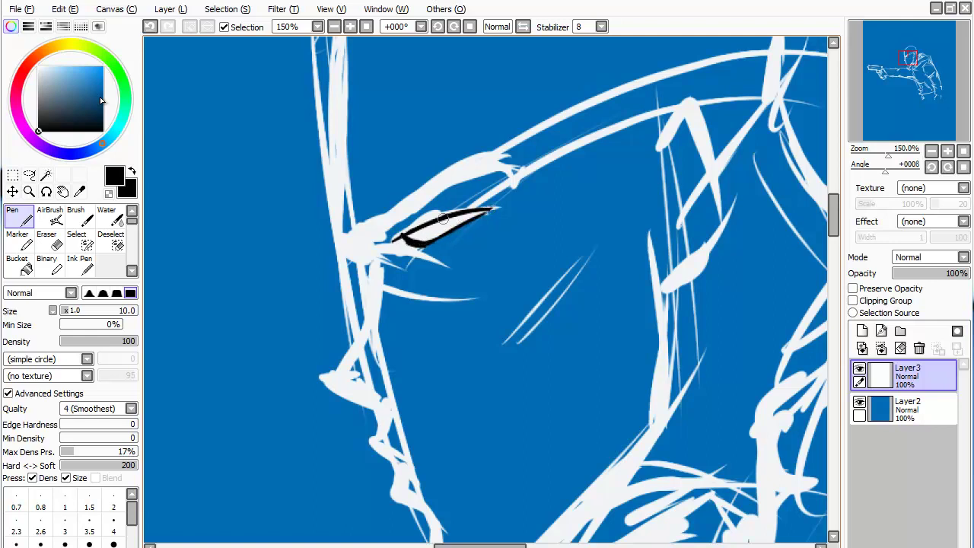
mouse_move(495, 209)
mouse_down()
mouse_move(385, 242)
mouse_move(471, 207)
mouse_up()
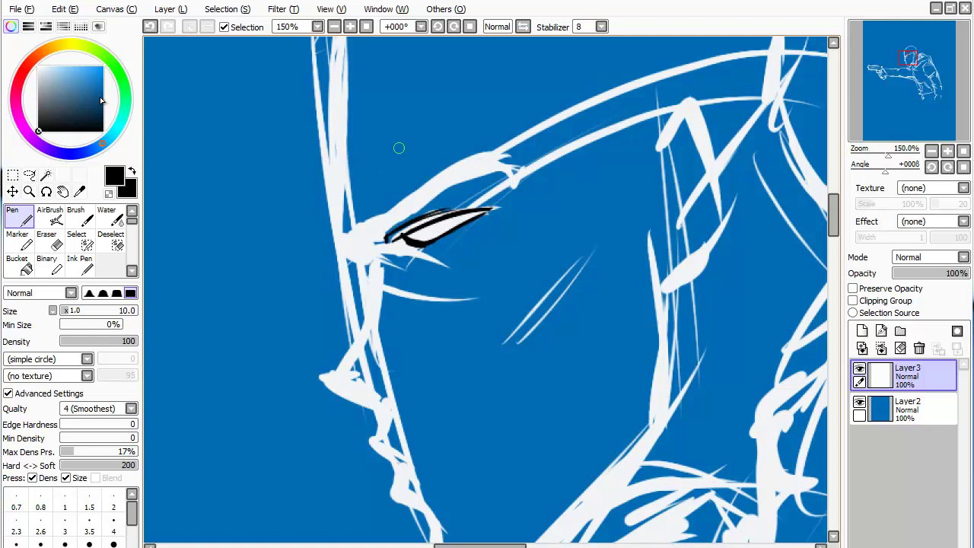
drag(407, 251, 472, 247)
mouse_move(382, 252)
mouse_down()
mouse_move(347, 244)
mouse_move(355, 183)
mouse_move(347, 240)
mouse_move(370, 255)
mouse_move(341, 107)
mouse_up()
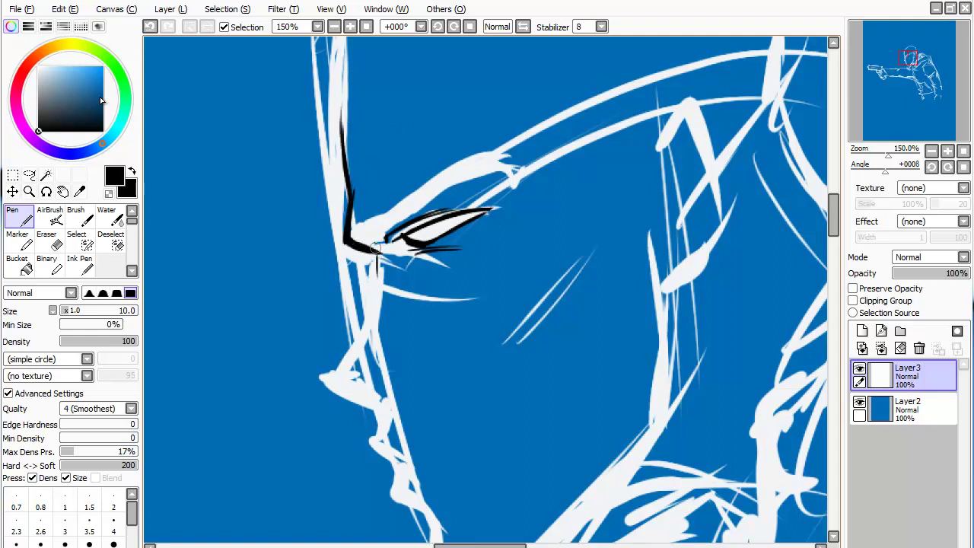
mouse_move(378, 252)
mouse_down()
mouse_move(365, 319)
mouse_move(331, 373)
mouse_move(377, 288)
mouse_move(289, 194)
mouse_up()
mouse_move(245, 263)
mouse_down()
mouse_move(234, 276)
mouse_move(251, 297)
mouse_move(291, 312)
mouse_move(319, 301)
mouse_move(309, 240)
mouse_up()
- Ink the upper lip, chin, jawline, and the ear with its inner details
mouse_move(293, 303)
mouse_down()
mouse_move(281, 335)
mouse_move(306, 364)
mouse_move(303, 390)
mouse_move(332, 403)
mouse_move(344, 432)
mouse_move(305, 324)
mouse_move(320, 365)
mouse_move(370, 390)
mouse_up()
mouse_move(312, 356)
mouse_down()
mouse_move(379, 384)
mouse_move(522, 232)
mouse_up()
drag(457, 289, 396, 388)
drag(461, 346, 476, 126)
drag(487, 229, 502, 343)
drag(488, 266, 491, 297)
drag(511, 229, 548, 175)
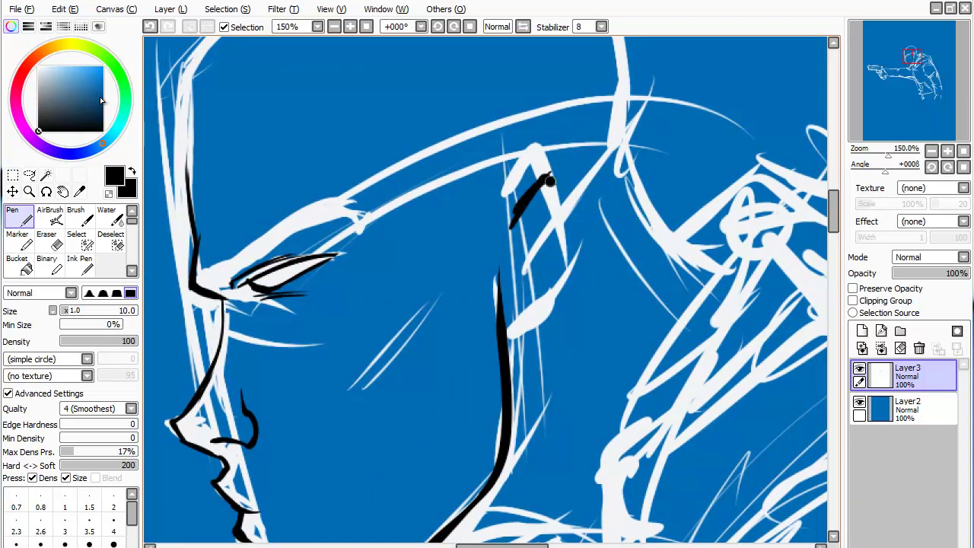
drag(550, 181, 508, 359)
mouse_move(509, 265)
mouse_down()
mouse_move(544, 211)
mouse_move(566, 256)
mouse_up()
mouse_move(508, 288)
mouse_down()
mouse_move(538, 332)
mouse_move(545, 251)
mouse_up()
drag(457, 266, 526, 381)
- Ink the forehead, bald head outline, back of the neck and collar line
drag(249, 333, 312, 110)
drag(396, 190, 312, 328)
mouse_move(183, 306)
mouse_down()
mouse_move(587, 247)
mouse_move(590, 457)
mouse_up()
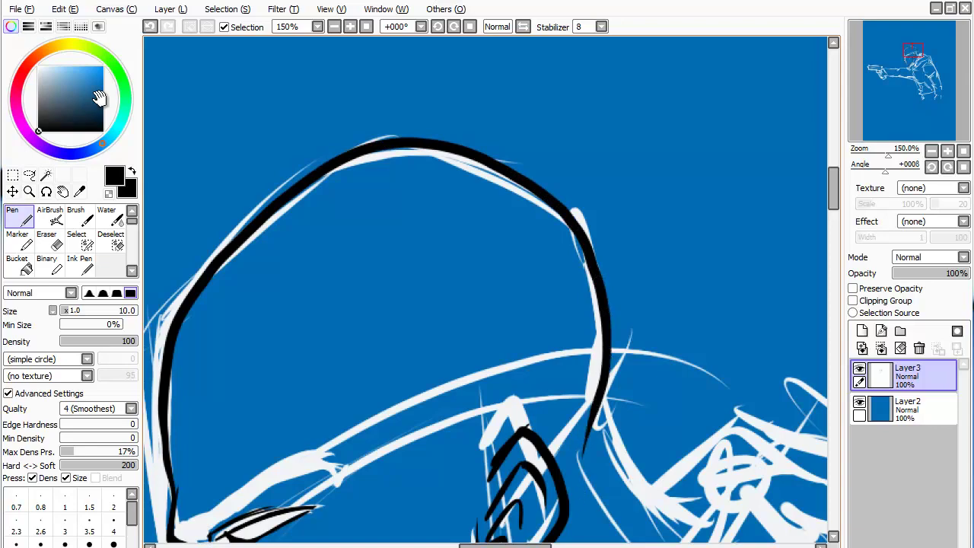
drag(586, 350, 320, 115)
mouse_move(396, 183)
mouse_down()
mouse_move(382, 168)
mouse_move(464, 287)
mouse_up()
drag(533, 381, 343, 190)
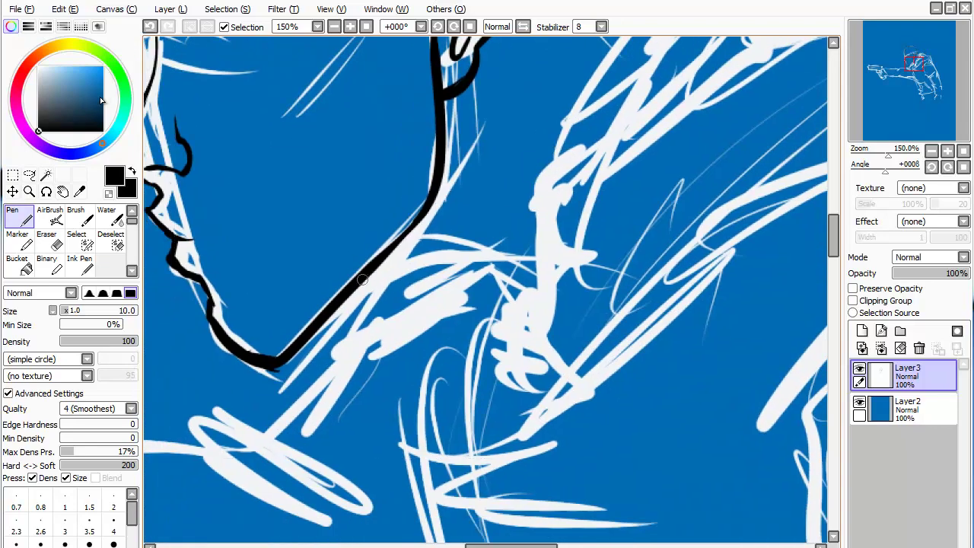
drag(358, 286, 522, 249)
drag(422, 265, 533, 263)
- Ink the cheekbone, cheek crease, mouth line and the stroke under the lip
drag(472, 274, 305, 381)
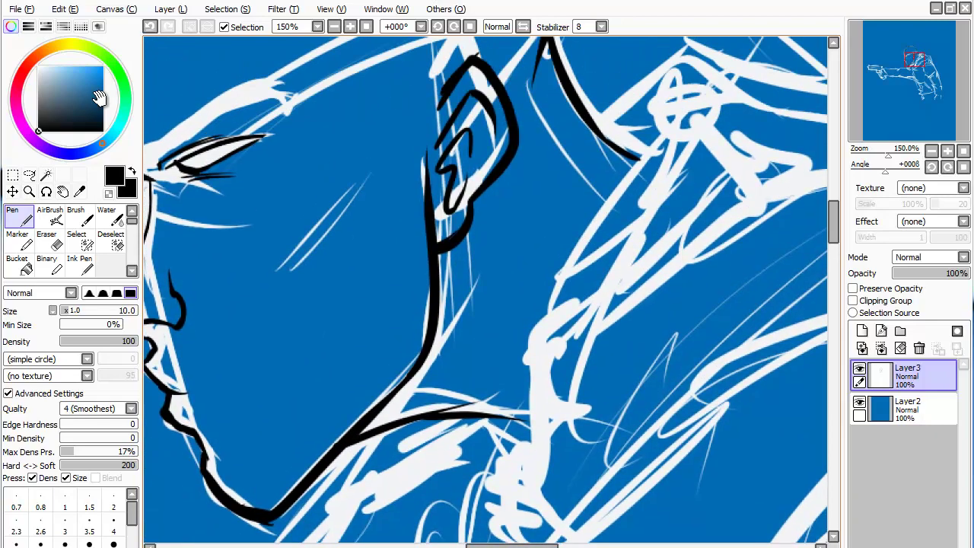
drag(533, 229, 381, 305)
drag(456, 228, 380, 342)
drag(617, 267, 589, 239)
drag(389, 263, 518, 131)
drag(385, 257, 400, 367)
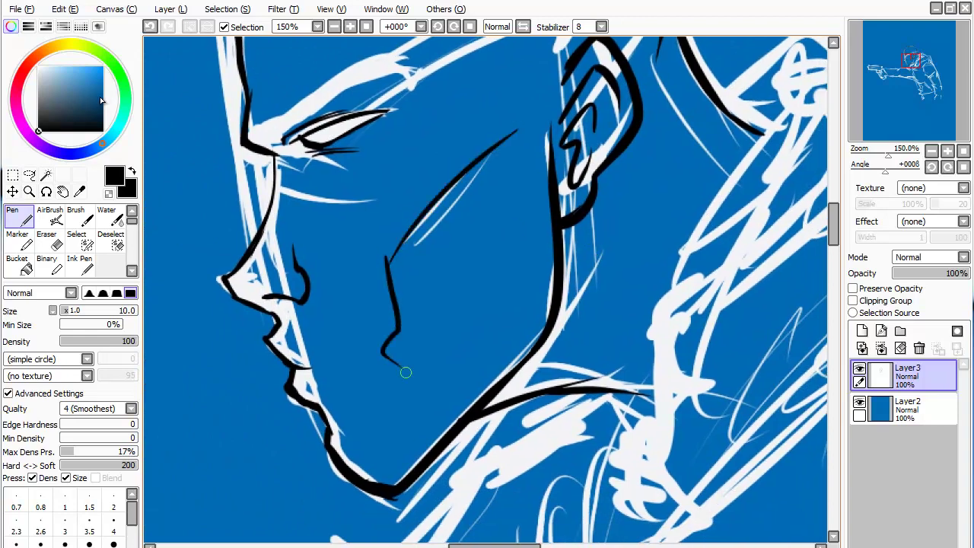
drag(327, 368, 356, 363)
drag(334, 394, 356, 382)
- Draw the pupil inside the eye and the eyebrow from the eye corner
drag(584, 259, 601, 319)
scroll(449, 252, up, 3)
scroll(340, 282, up, 1)
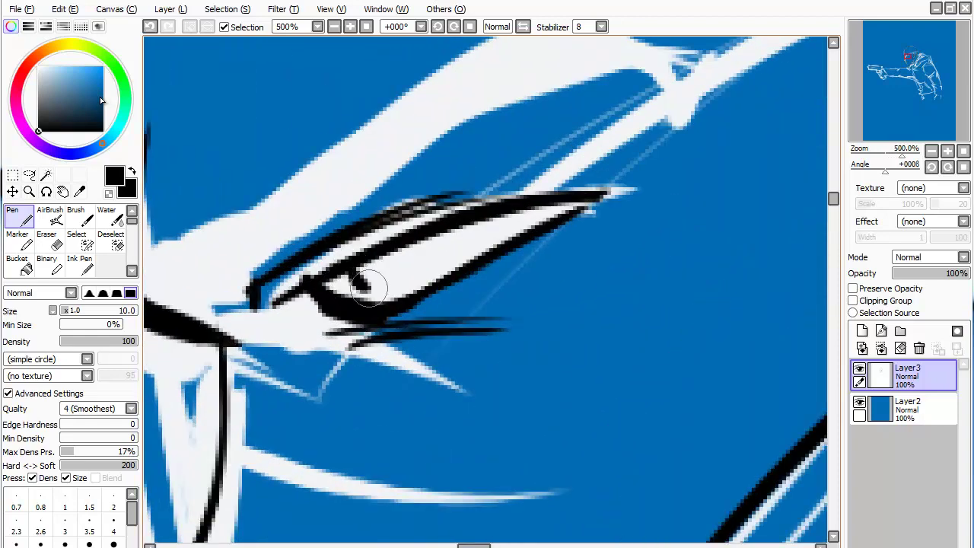
drag(346, 270, 373, 301)
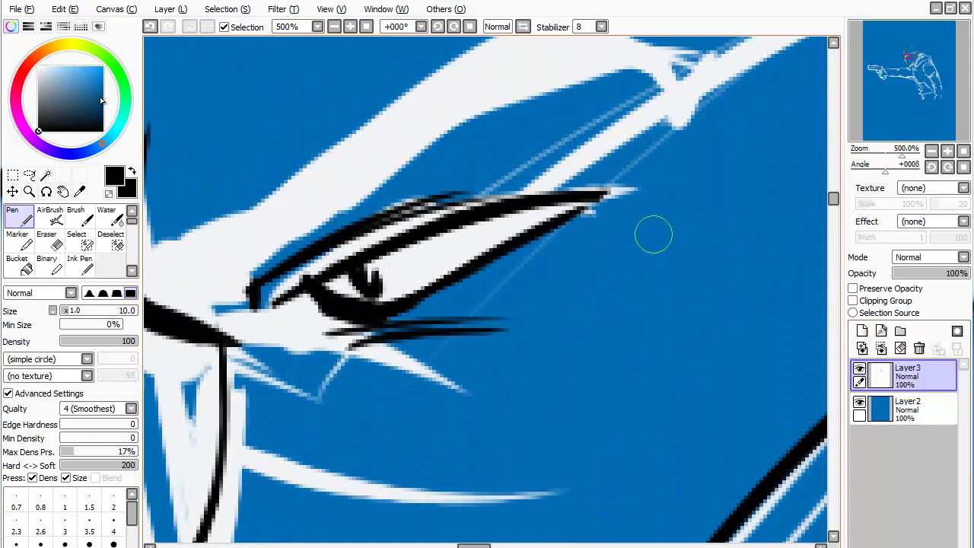
scroll(655, 250, down, 2)
scroll(677, 319, down, 3)
drag(676, 319, 456, 290)
scroll(445, 220, up, 1)
scroll(445, 221, up, 1)
drag(297, 358, 368, 318)
drag(316, 367, 377, 316)
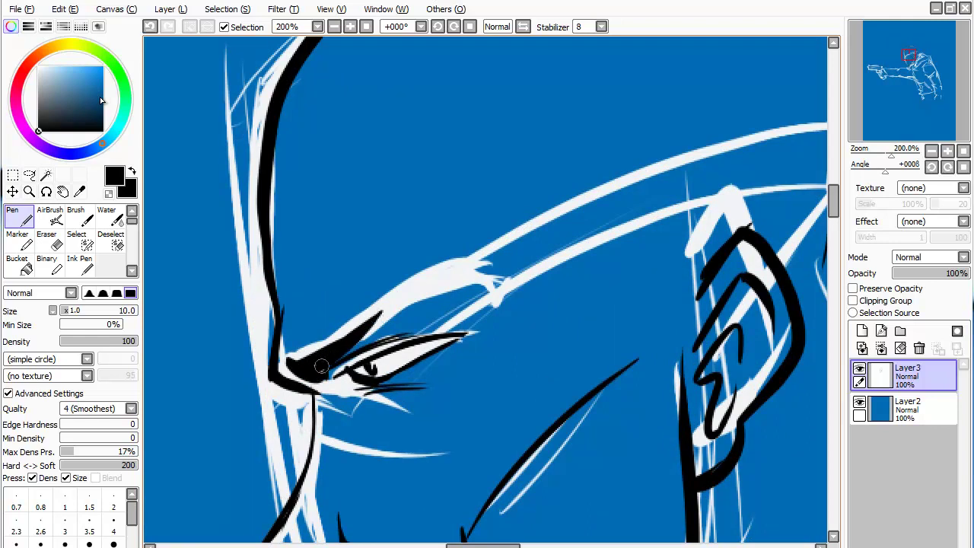
drag(322, 366, 416, 294)
mouse_move(352, 342)
mouse_down()
mouse_move(484, 273)
mouse_move(495, 312)
mouse_move(463, 275)
mouse_move(446, 274)
mouse_move(495, 265)
mouse_move(504, 278)
mouse_up()
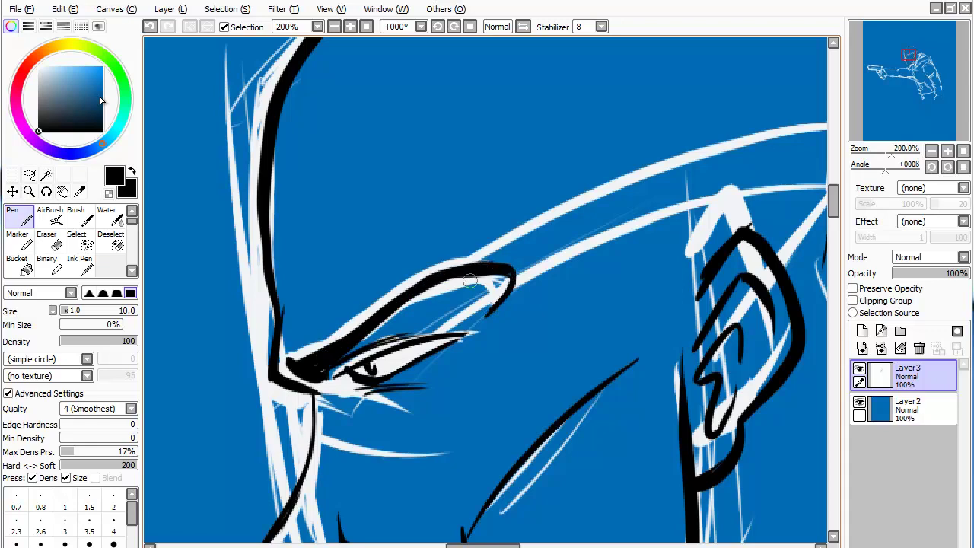
scroll(546, 304, down, 2)
scroll(546, 304, down, 2)
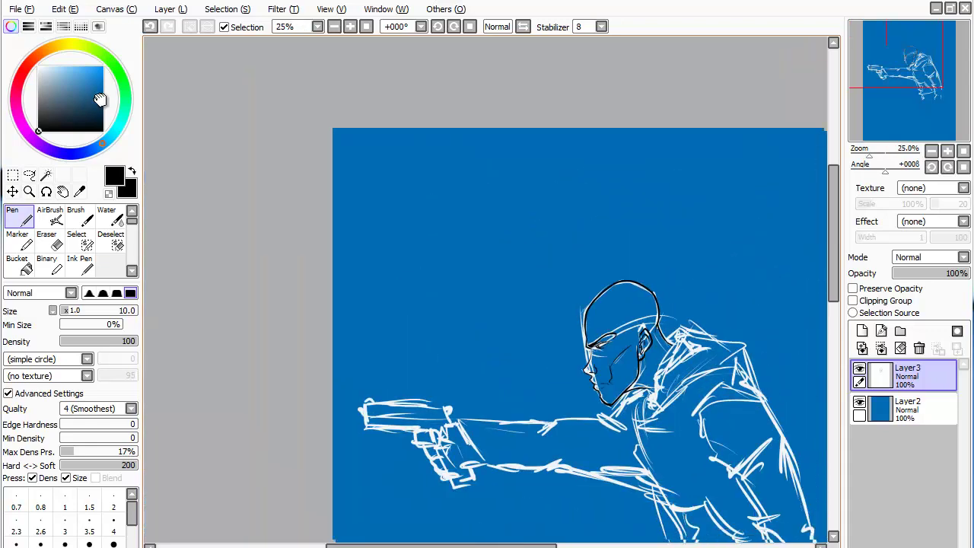
- Ink the collar V, shoulder line, lower collar edge and the collar at the neck
mouse_move(533, 342)
mouse_down()
mouse_move(564, 328)
mouse_move(554, 293)
mouse_up()
scroll(456, 190, up, 1)
scroll(457, 190, up, 1)
mouse_move(532, 330)
mouse_down()
mouse_move(554, 400)
mouse_move(552, 320)
mouse_up()
mouse_move(555, 390)
mouse_down()
mouse_move(579, 259)
mouse_move(656, 154)
mouse_up()
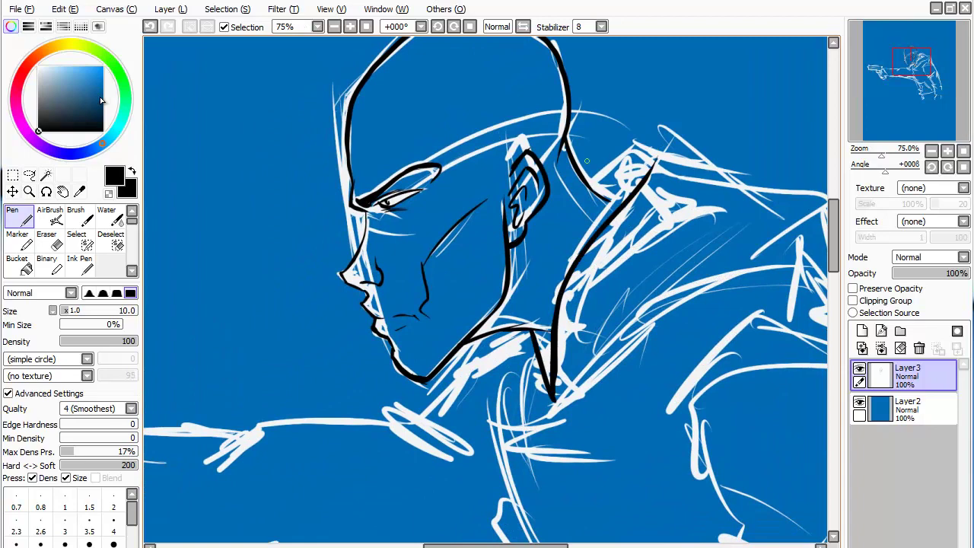
mouse_move(590, 183)
mouse_down()
mouse_move(637, 143)
mouse_move(723, 161)
mouse_move(745, 199)
mouse_move(753, 259)
mouse_up()
drag(554, 394, 722, 273)
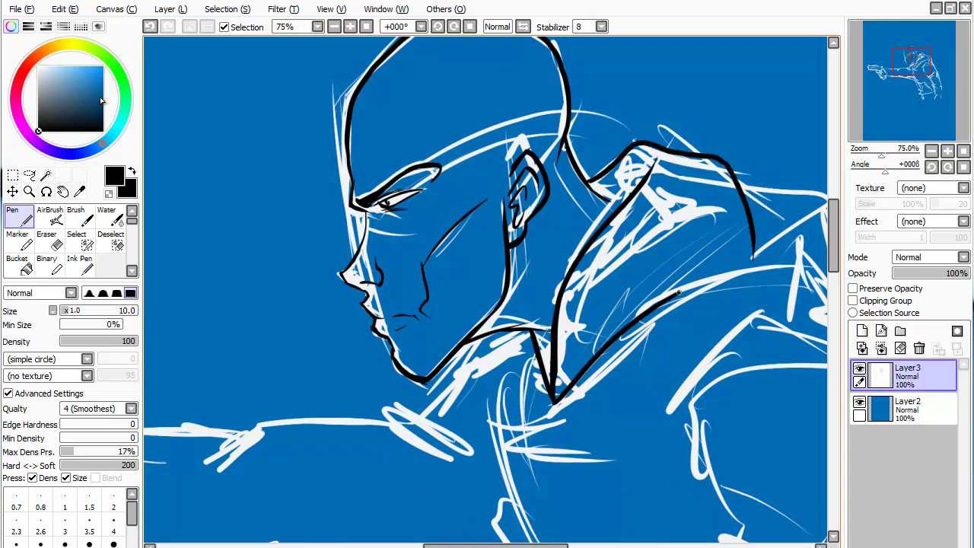
drag(487, 304, 495, 243)
drag(495, 291, 559, 344)
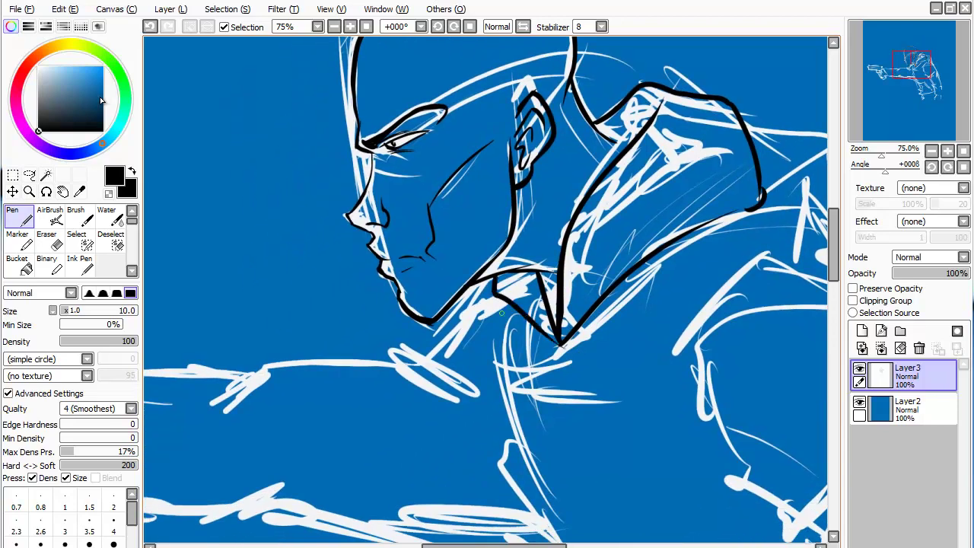
scroll(487, 289, down, 2)
drag(487, 304, 472, 358)
scroll(487, 289, up, 3)
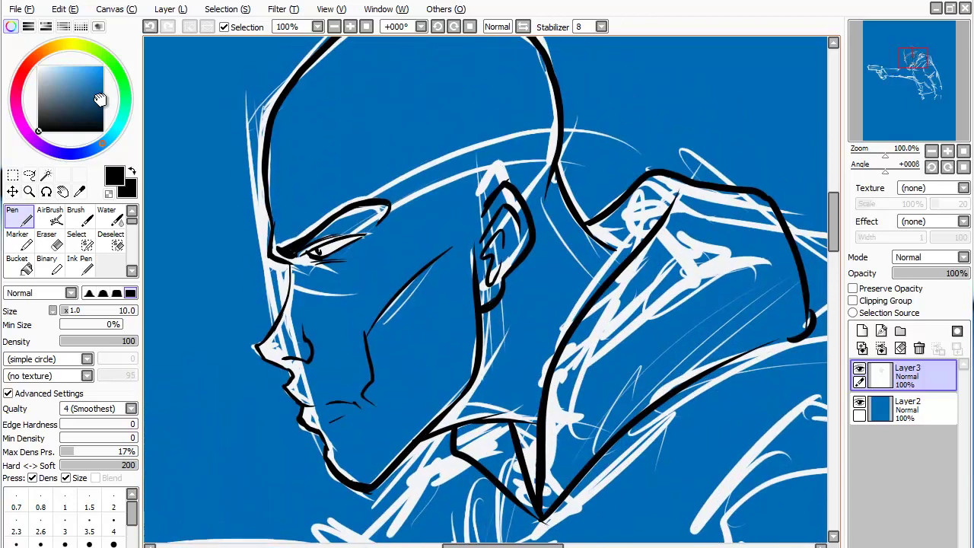
- Hide and reshow the sketch layer to check the ink, then pick the Magic Wand
drag(487, 289, 487, 330)
click(860, 409)
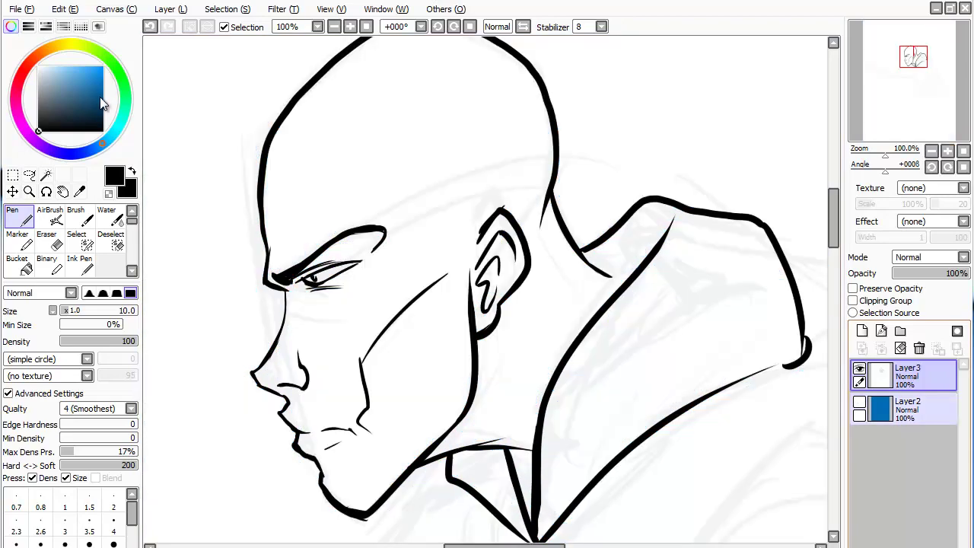
click(860, 409)
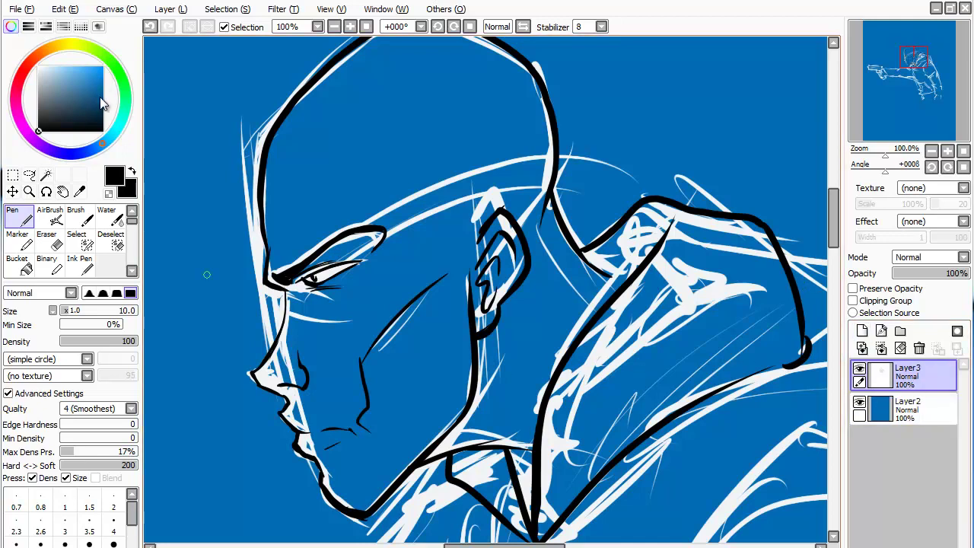
click(46, 175)
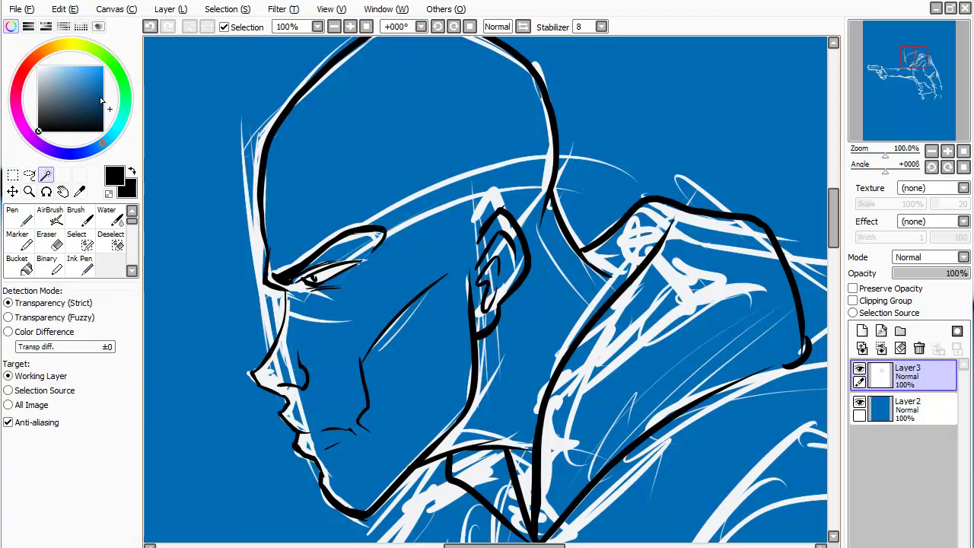
key(ctrl+a)
key(ctrl+d)
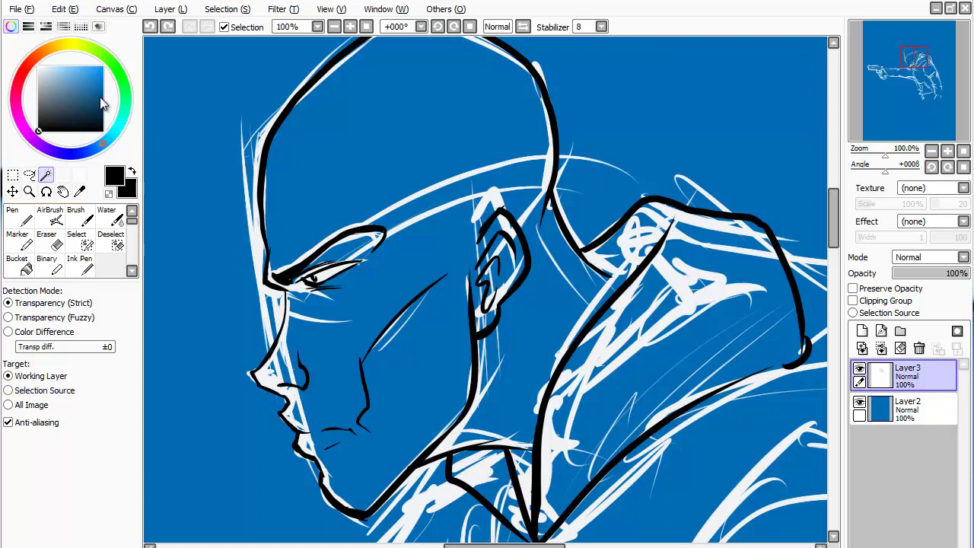
- Select the head and shoulder ink lines with Color Difference on All Image
click(109, 109)
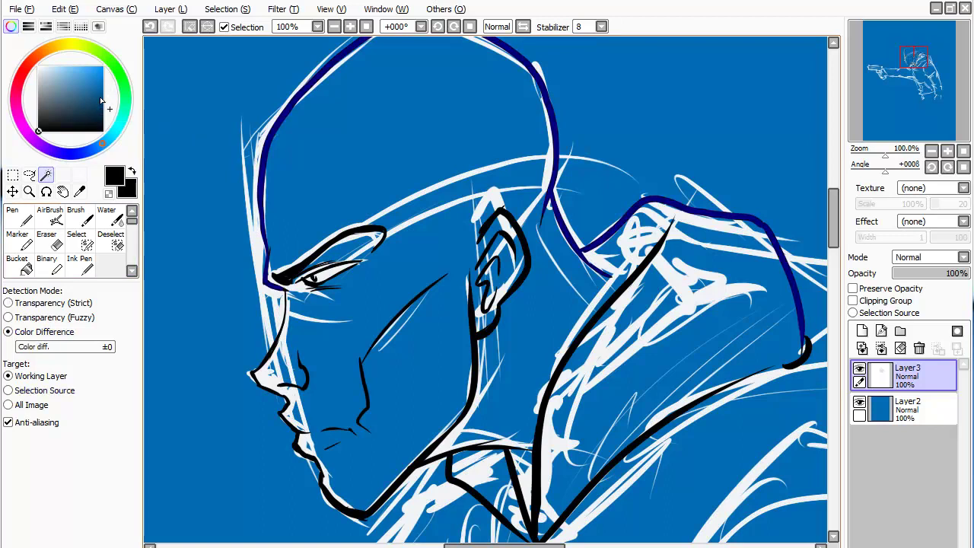
click(31, 405)
click(327, 244)
click(335, 266)
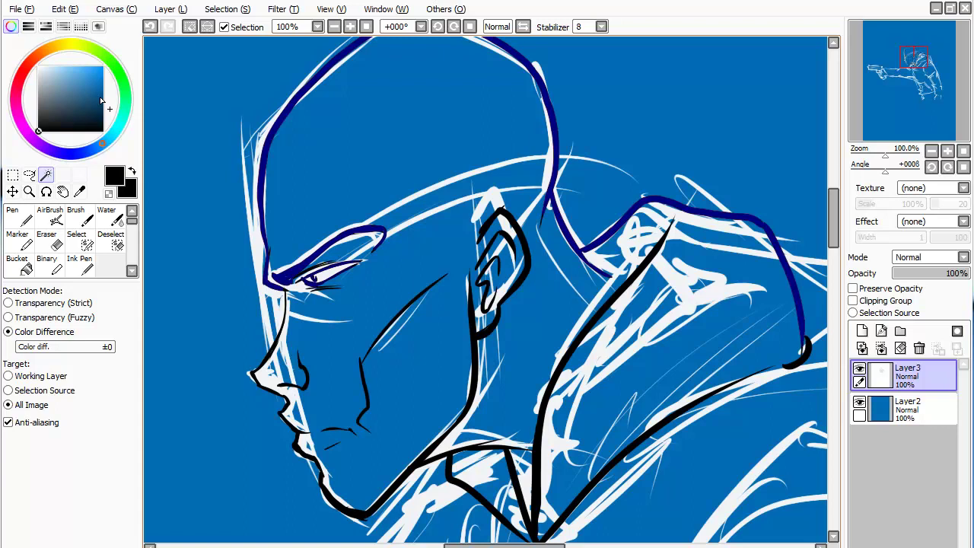
click(472, 381)
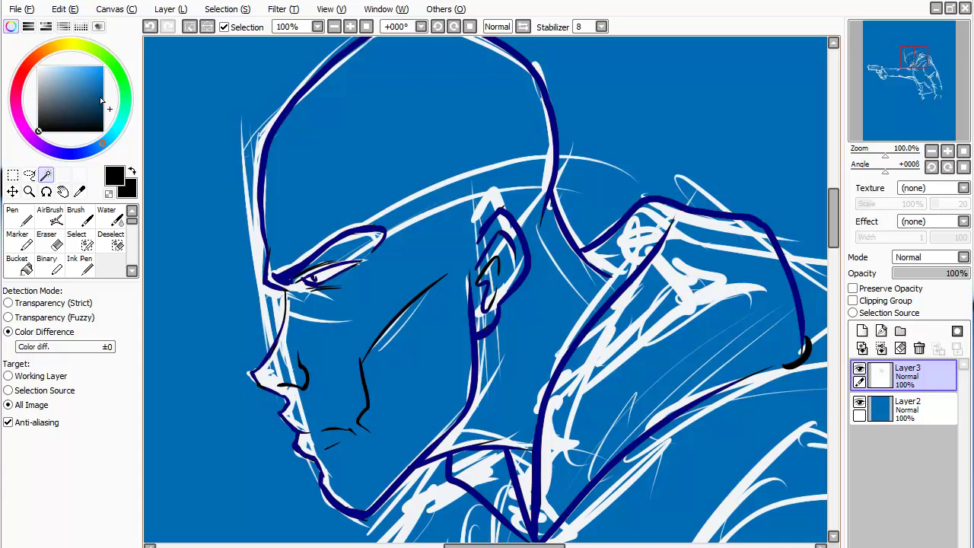
click(105, 92)
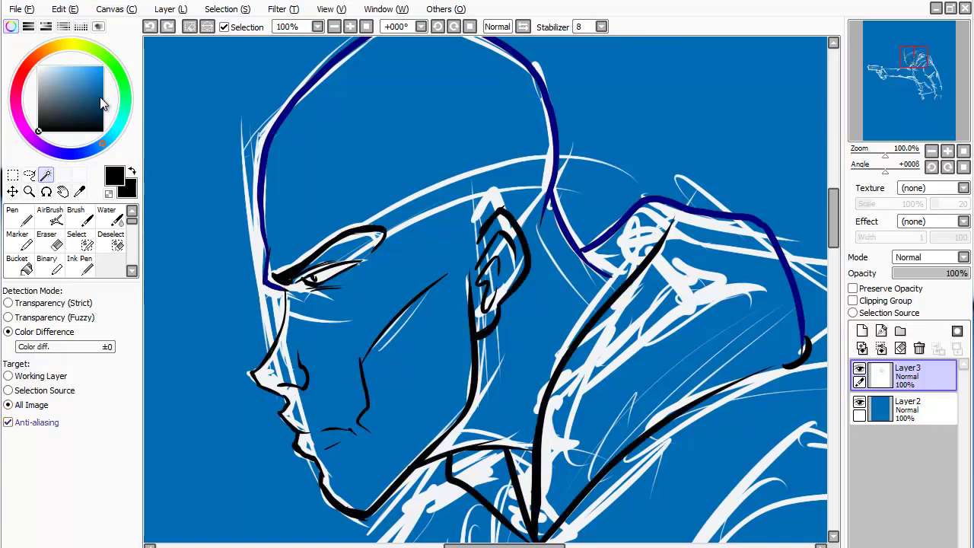
- Select the whole canvas, then clear the selection to resume inking
key(Down)
key(Tab)
key(ctrl+a)
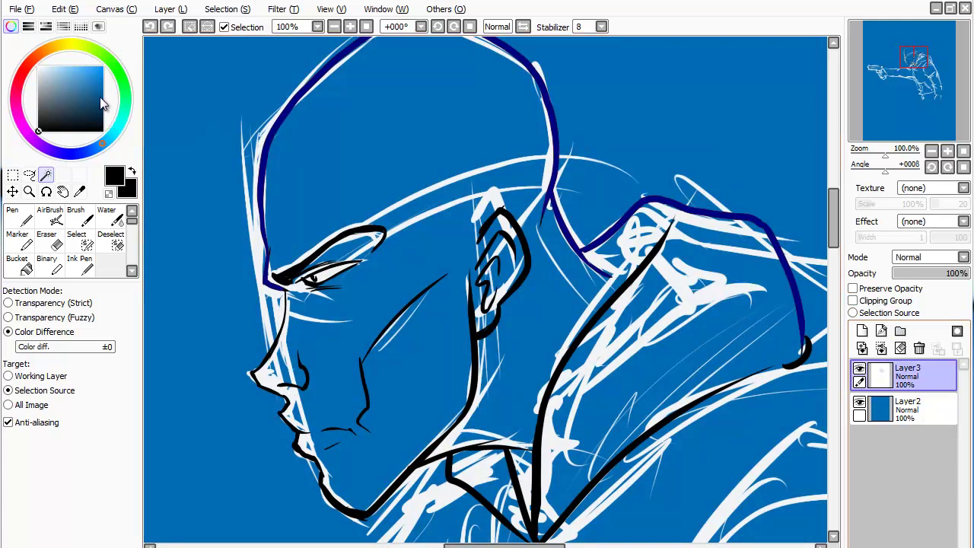
key(ctrl+d)
key(n)
key(n)
- Remove the shoulder, collar, eyebrow, jaw, chin and head ink strokes, keeping only the eye and nose line
key(space)
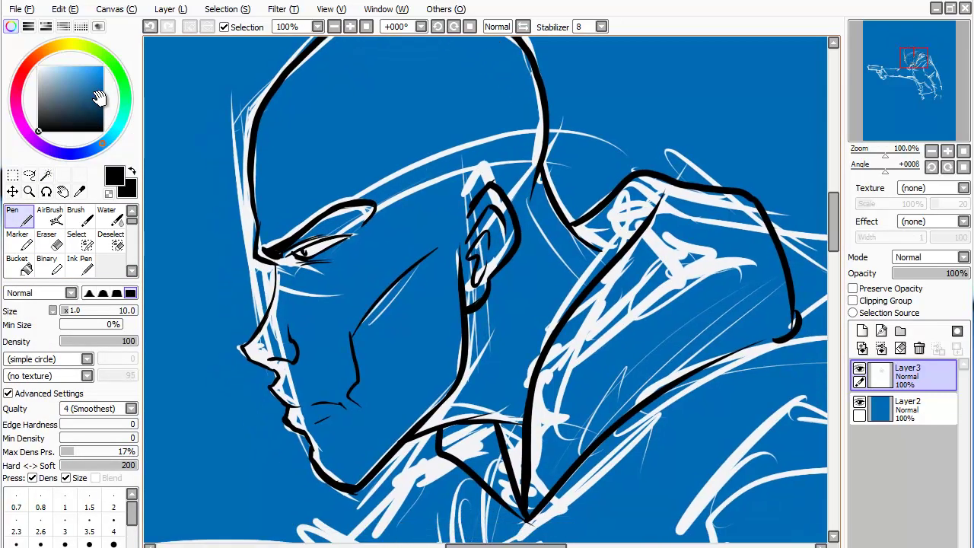
scroll(487, 290, down, 2)
scroll(487, 290, up, 2)
key(space)
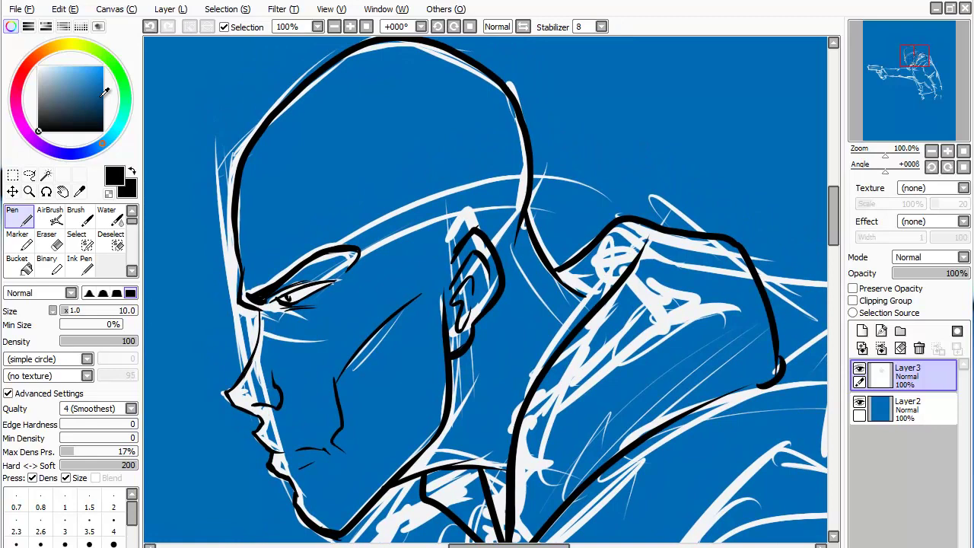
scroll(488, 289, down, 1)
scroll(488, 289, up, 1)
key(ctrl+z)
key(ctrl+z)
key(ctrl+z)
key(ctrl+z)
key(ctrl+z)
key(ctrl+z)
key(ctrl+z)
drag(350, 234, 258, 283)
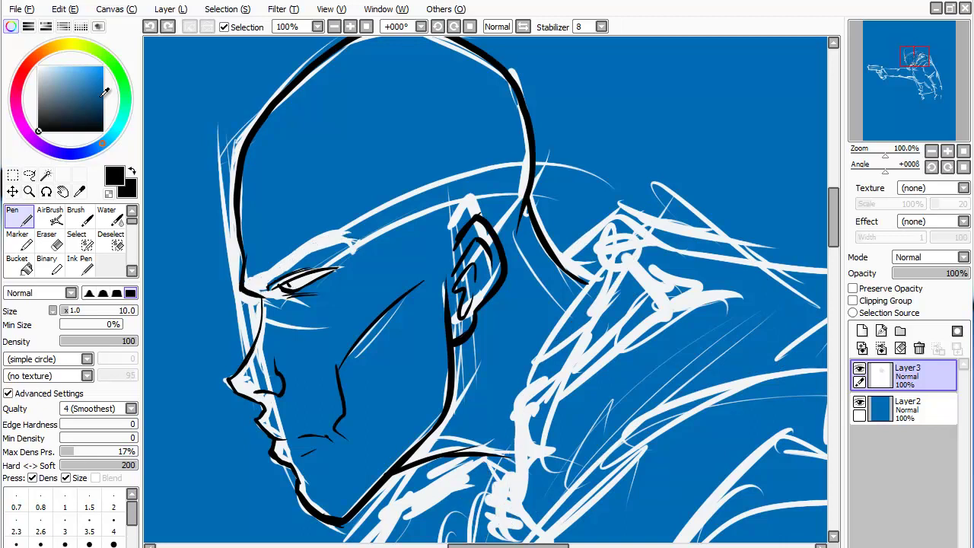
key(ctrl+z)
key(ctrl+z)
key(ctrl+z)
key(ctrl+z)
key(ctrl+z)
key(ctrl+z)
key(ctrl+z)
key(ctrl+z)
key(ctrl+z)
key(ctrl+z)
key(ctrl+z)
key(ctrl+z)
key(ctrl+z)
mouse_move(442, 420)
mouse_down()
mouse_move(342, 522)
mouse_move(320, 517)
mouse_move(293, 468)
mouse_up()
key(ctrl+z)
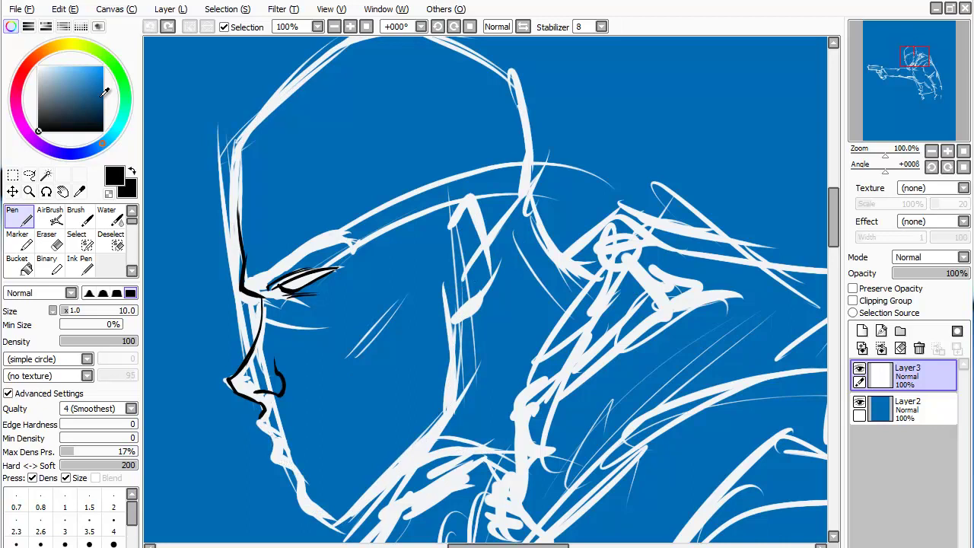
- Add a new inking layer and fade the sketch layer to 40% opacity
click(863, 331)
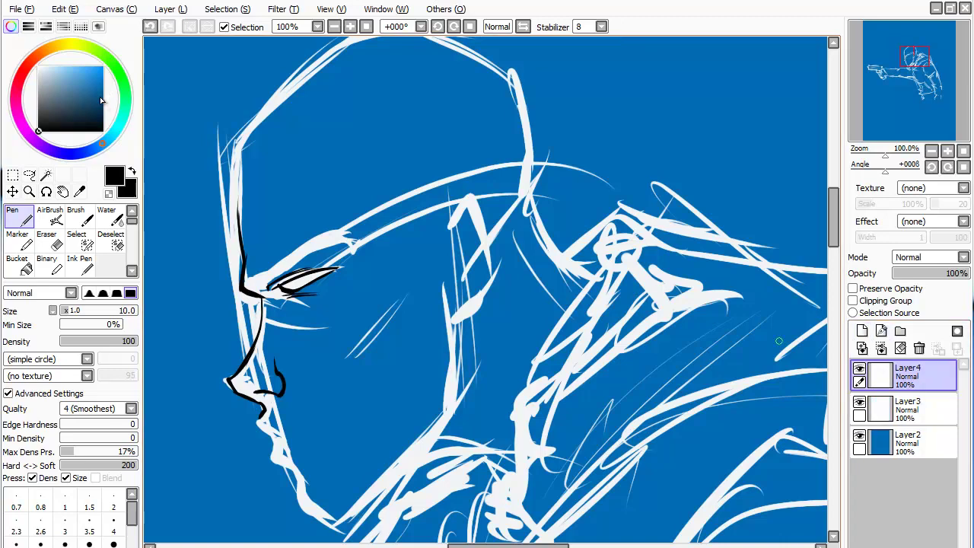
click(904, 410)
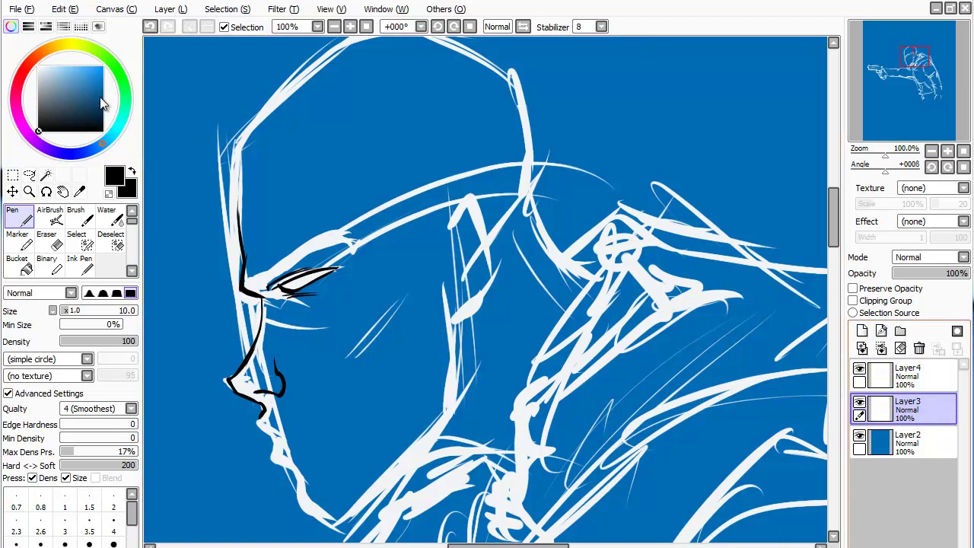
drag(956, 273, 920, 273)
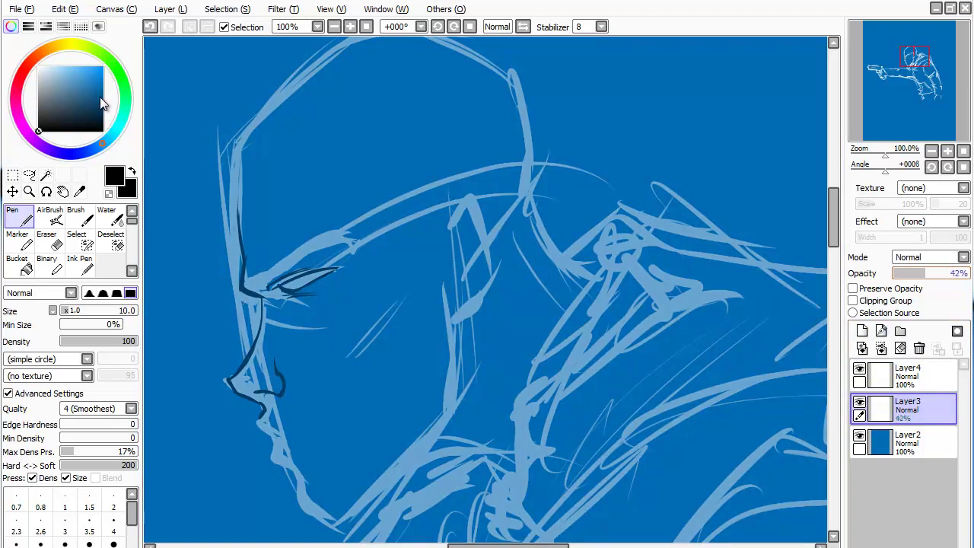
click(15, 217)
scroll(374, 299, up, 3)
- Ink the eye with a finer pen: upper and lower eyelids, iris and thin lid lines
drag(251, 318, 388, 335)
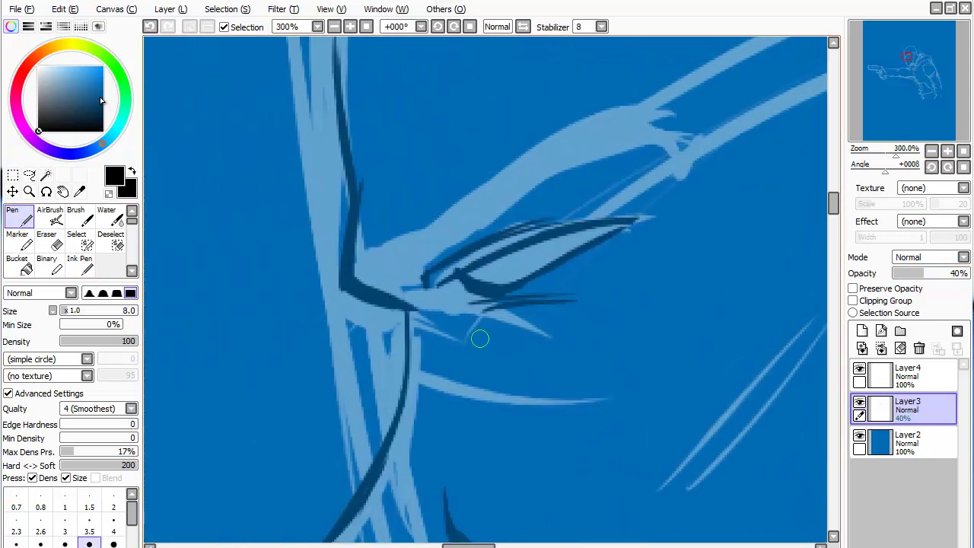
key([)
drag(445, 285, 643, 223)
mouse_move(462, 274)
mouse_down()
mouse_move(604, 231)
mouse_move(560, 280)
mouse_up()
drag(490, 265, 508, 281)
drag(424, 274, 560, 230)
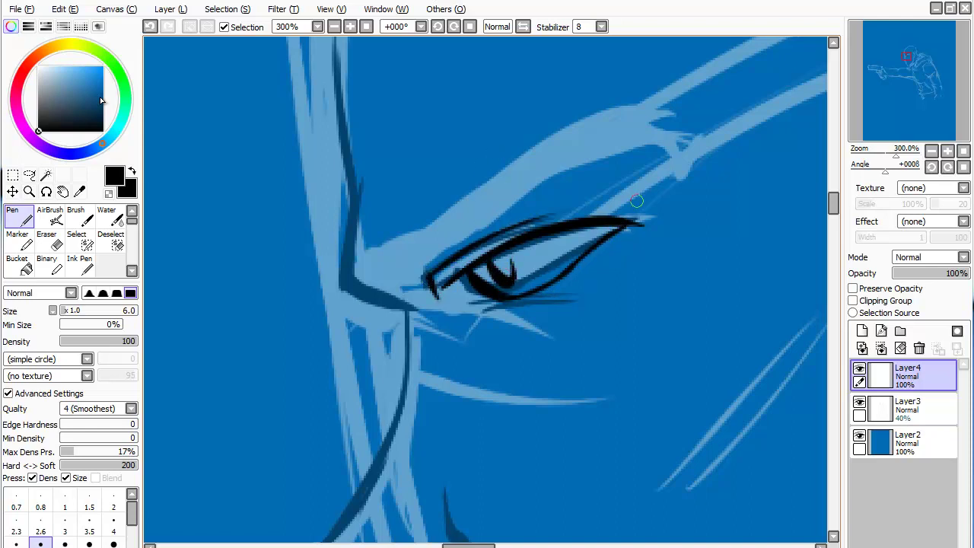
space+drag(563, 319, 491, 251)
drag(412, 236, 518, 228)
space+drag(278, 188, 384, 230)
- Ink the nose bridge and tip, nostril, lips, mouth line and chin
drag(399, 136, 390, 228)
drag(390, 186, 454, 265)
space+drag(456, 342, 533, 137)
mouse_move(491, 70)
mouse_down()
mouse_move(474, 200)
mouse_move(395, 311)
mouse_move(489, 385)
mouse_move(494, 426)
mouse_move(371, 287)
mouse_up()
mouse_move(334, 259)
mouse_down()
mouse_move(395, 339)
mouse_move(585, 338)
mouse_up()
drag(371, 343, 422, 426)
scroll(535, 497, up, 4)
mouse_move(359, 350)
mouse_down()
mouse_move(438, 351)
mouse_move(426, 251)
mouse_up()
scroll(426, 289, down, 4)
scroll(367, 183, up, 4)
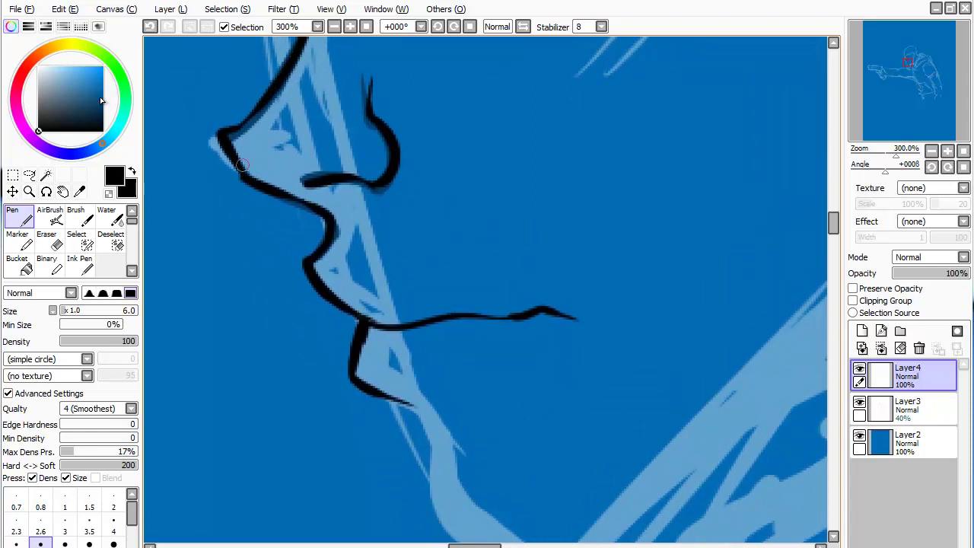
drag(229, 155, 383, 166)
scroll(427, 218, down, 4)
drag(335, 265, 456, 430)
scroll(457, 305, down, 3)
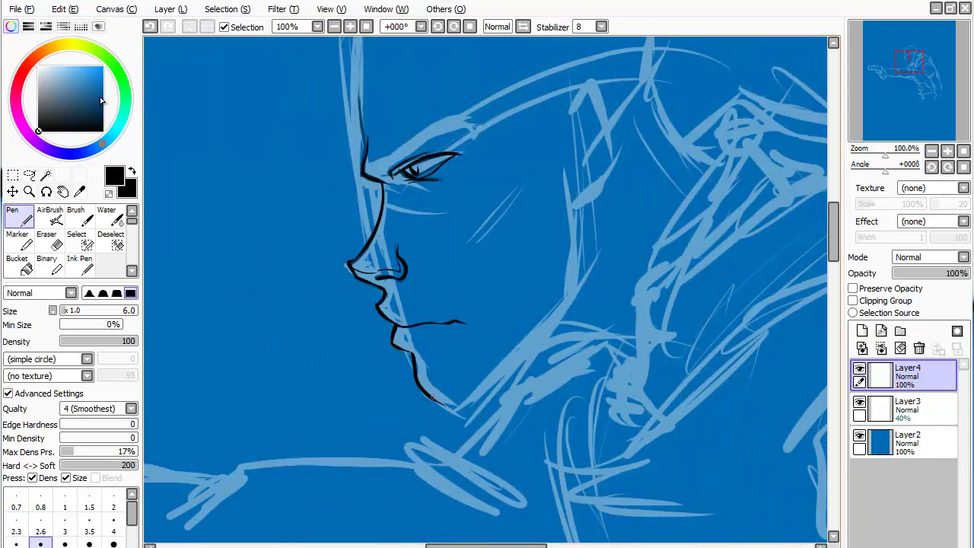
- With a larger pen, ink the long jaw line and the back of the neck
drag(494, 388, 579, 283)
key(ctrl+z)
key(])
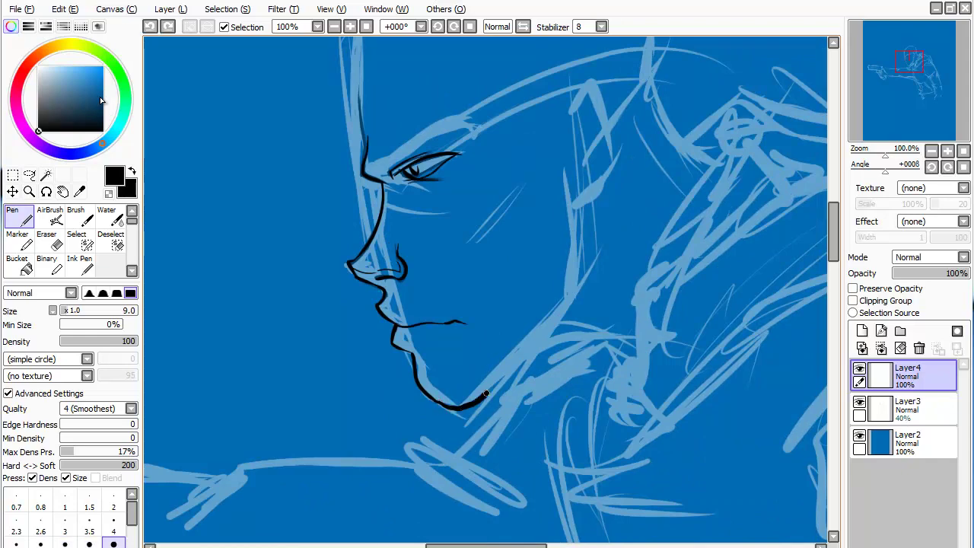
key(ctrl+z)
scroll(487, 341, up, 2)
drag(242, 333, 533, 137)
drag(532, 228, 517, 457)
drag(525, 379, 530, 96)
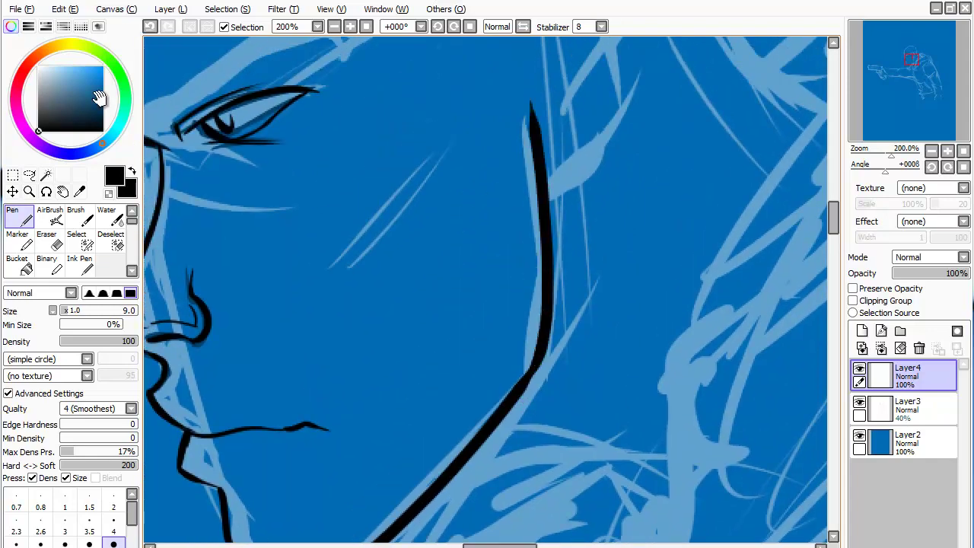
drag(533, 152, 548, 374)
- Ink the ear and inner-ear details, thicken the brow, and draw the head outline
drag(508, 263, 524, 415)
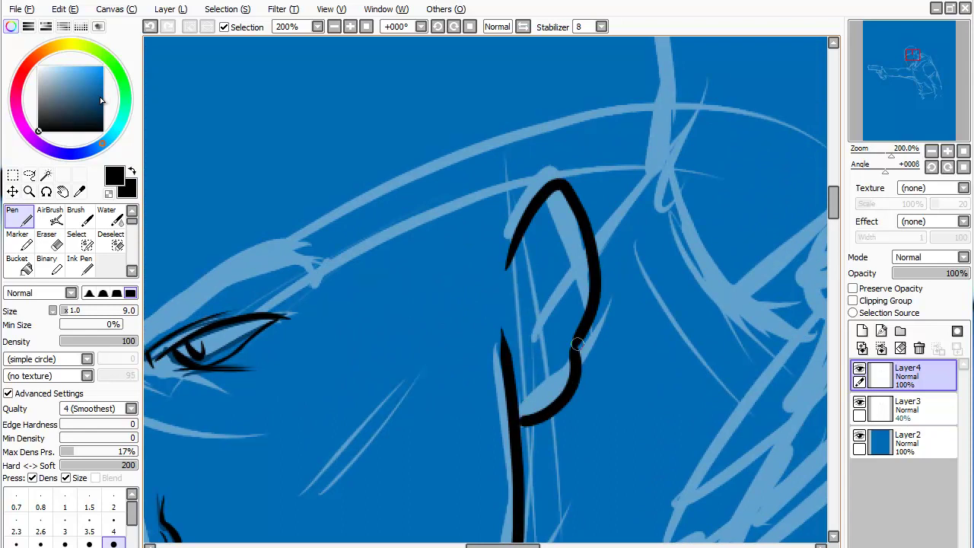
mouse_move(518, 312)
mouse_down()
mouse_move(560, 209)
mouse_move(567, 335)
mouse_move(533, 373)
mouse_move(559, 388)
mouse_up()
drag(525, 335, 533, 290)
drag(305, 342, 571, 319)
mouse_move(382, 307)
mouse_down()
mouse_move(415, 324)
mouse_move(440, 287)
mouse_move(618, 211)
mouse_move(571, 270)
mouse_up()
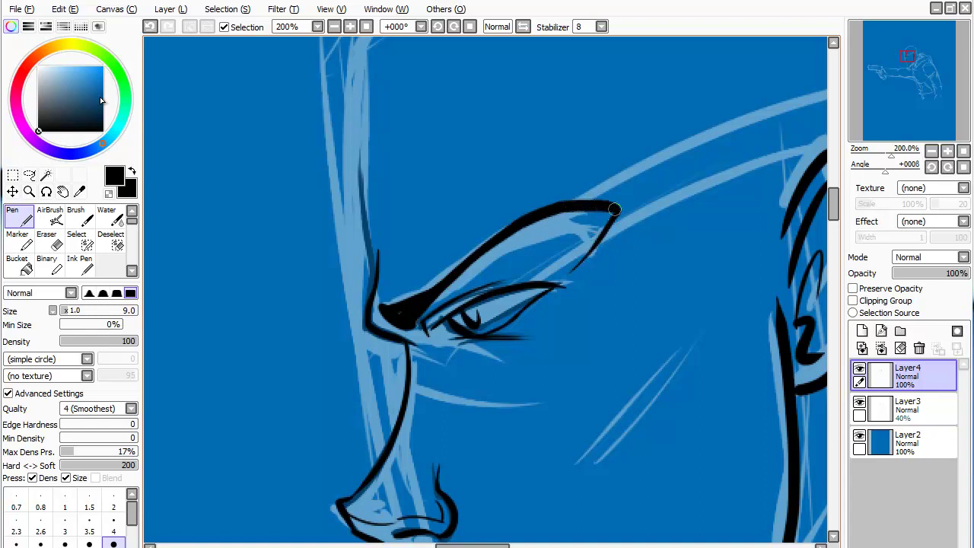
drag(426, 288, 460, 260)
drag(386, 305, 395, 277)
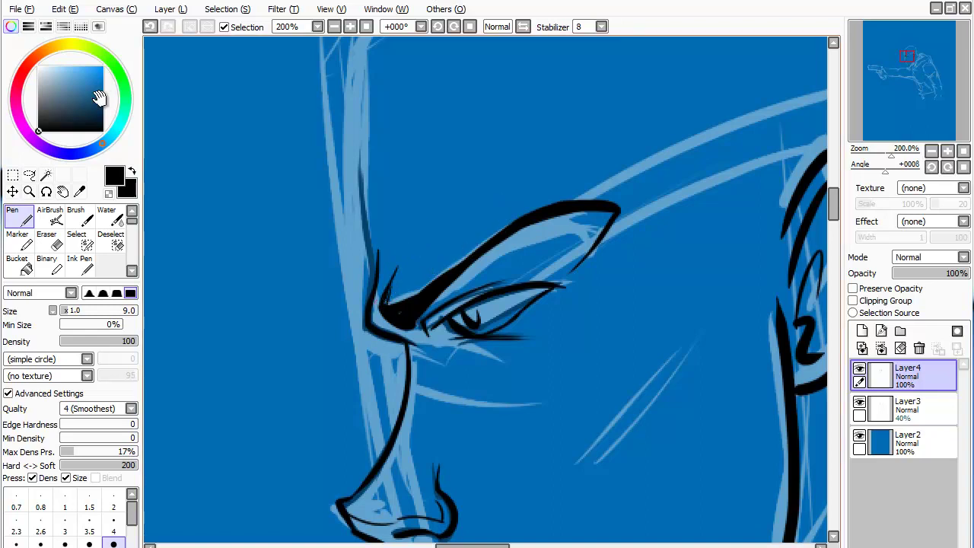
scroll(456, 304, down, 1)
drag(457, 228, 381, 419)
mouse_move(257, 481)
mouse_down()
mouse_move(559, 125)
mouse_move(668, 204)
mouse_up()
- Redraw the bald head outline and the jaw-to-neck line
key(ctrl+z)
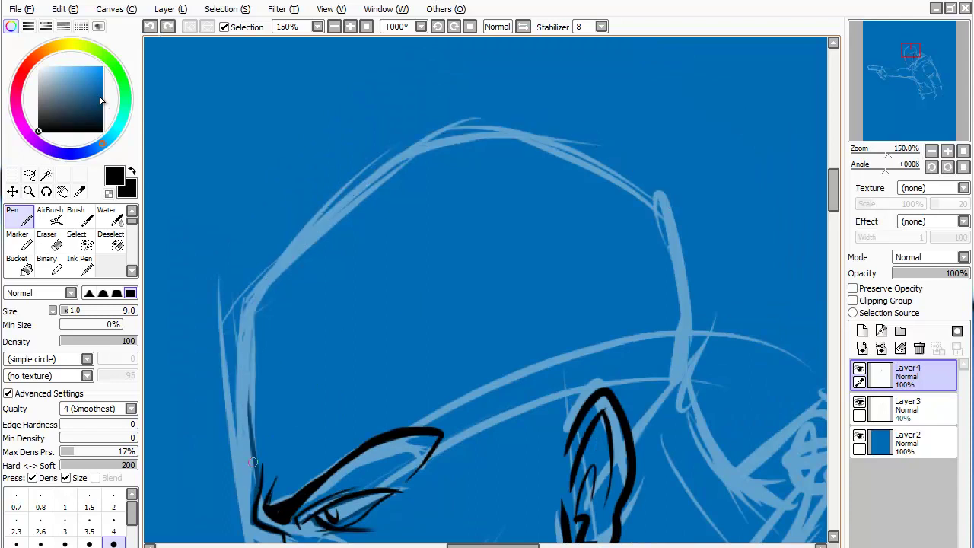
mouse_move(257, 464)
mouse_down()
mouse_move(538, 130)
mouse_move(670, 206)
mouse_move(693, 312)
mouse_move(685, 426)
mouse_move(661, 483)
mouse_up()
drag(548, 419, 350, 229)
drag(440, 138, 532, 274)
key(ctrl+z)
mouse_move(434, 139)
mouse_down()
mouse_move(495, 244)
mouse_move(540, 266)
mouse_up()
- Ink the neck lines from the jaw and down from the head, redoing overlong strokes
drag(305, 228, 533, 342)
drag(381, 381, 516, 273)
drag(396, 309, 542, 260)
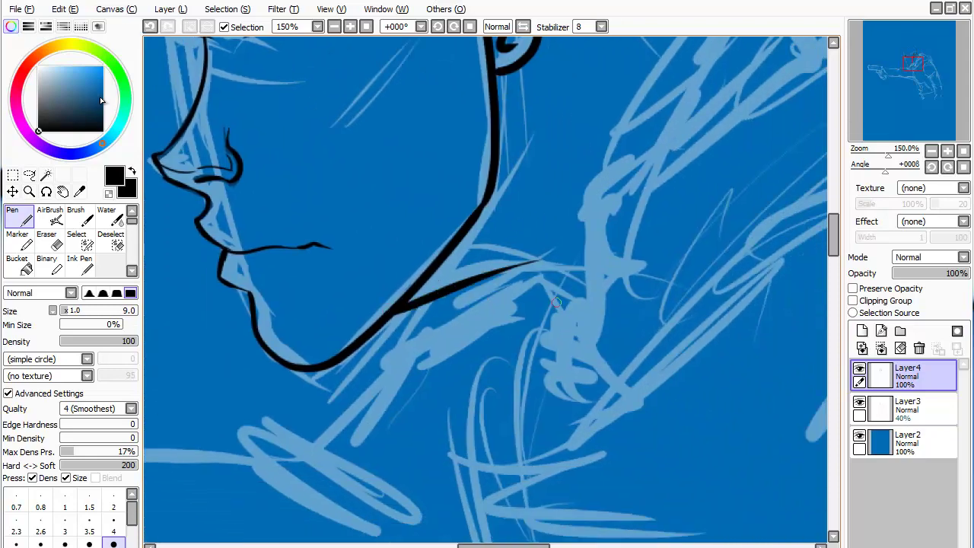
key(ctrl+z)
mouse_move(392, 314)
mouse_down()
mouse_move(529, 258)
mouse_move(620, 267)
mouse_up()
key(ctrl+z)
drag(484, 265, 588, 263)
drag(515, 101, 580, 222)
scroll(488, 290, up, 5)
- Zoom in on the eye and try a black pupil fill, then undo it
key(ctrl+minus)
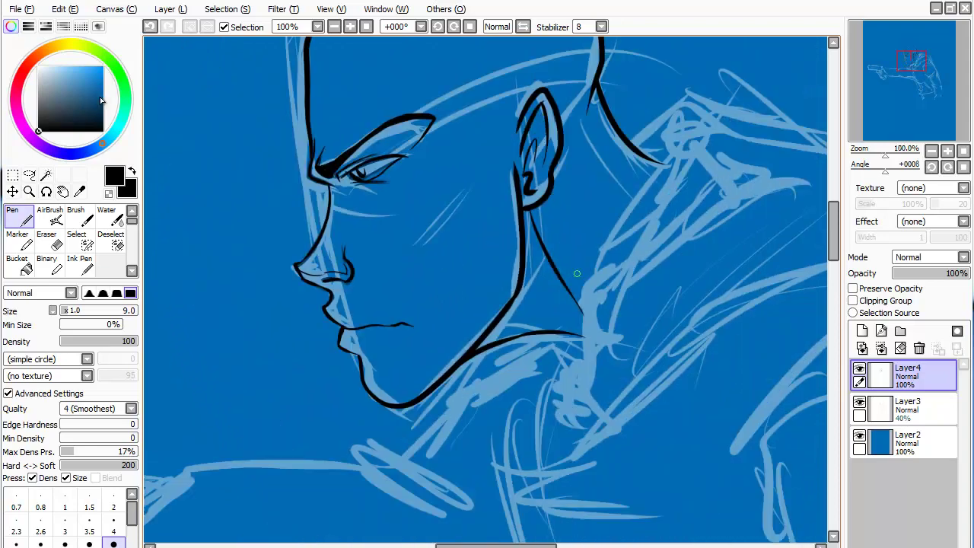
drag(642, 346, 482, 385)
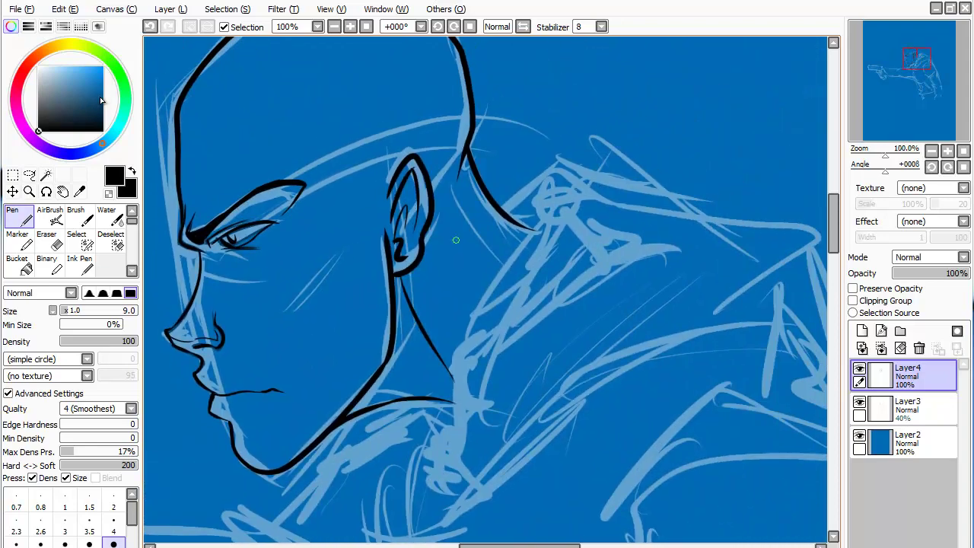
scroll(220, 262, up, 2)
scroll(457, 304, up, 2)
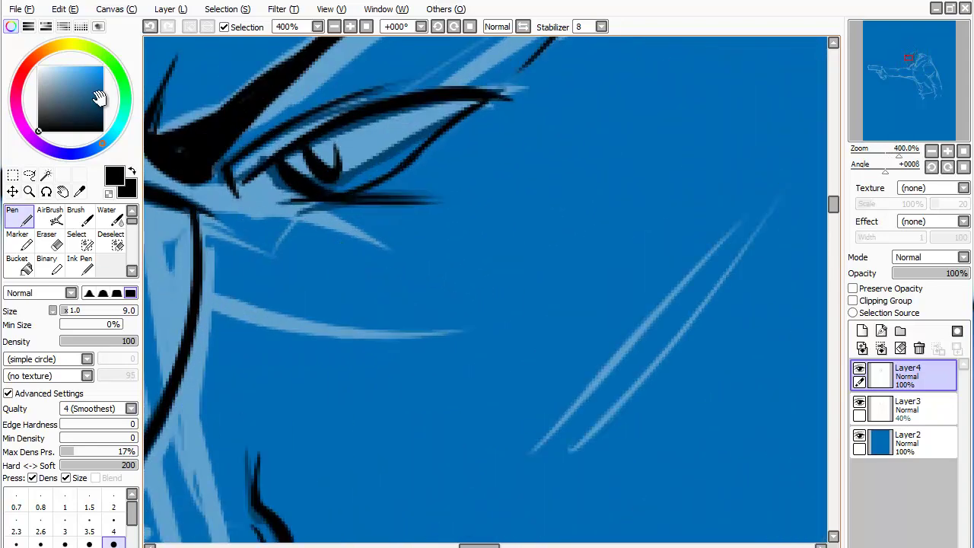
drag(380, 281, 609, 381)
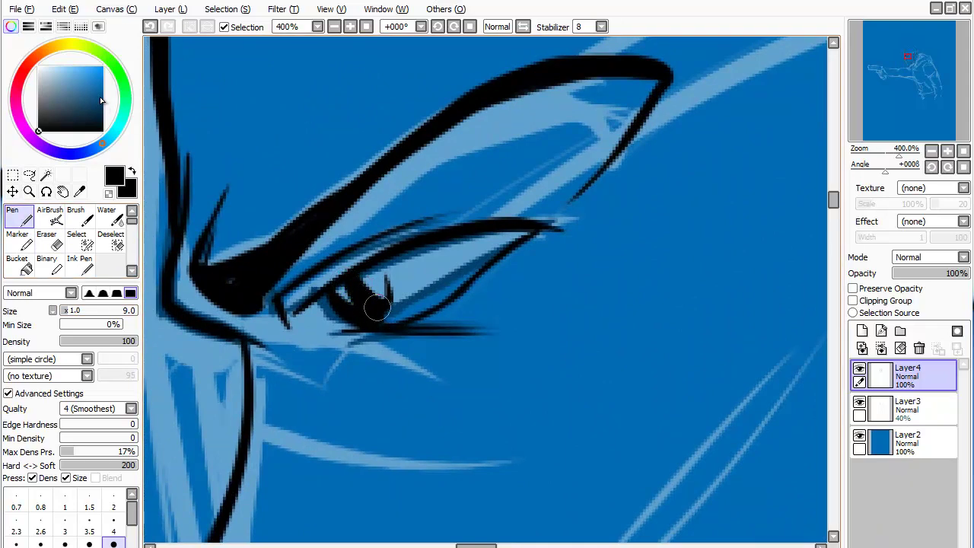
drag(386, 308, 375, 266)
key(ctrl+z)
scroll(584, 330, down, 3)
scroll(584, 330, down, 3)
- Ink the line running from the neck out to the shoulder
drag(487, 381, 487, 267)
drag(487, 228, 487, 305)
scroll(470, 393, up, 1)
mouse_move(432, 457)
mouse_down()
mouse_move(555, 196)
mouse_move(502, 221)
mouse_move(542, 175)
mouse_move(670, 228)
mouse_move(738, 297)
mouse_up()
drag(487, 381, 532, 221)
- Ink the upturned collar's V-fold, inner edge, long lower edge and small hook
drag(487, 305, 501, 272)
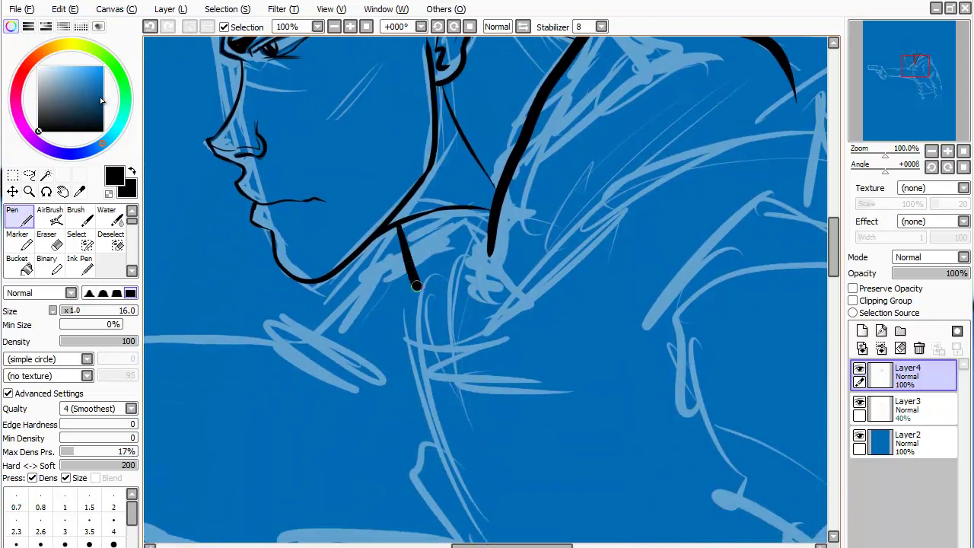
drag(400, 226, 439, 324)
key(ctrl+z)
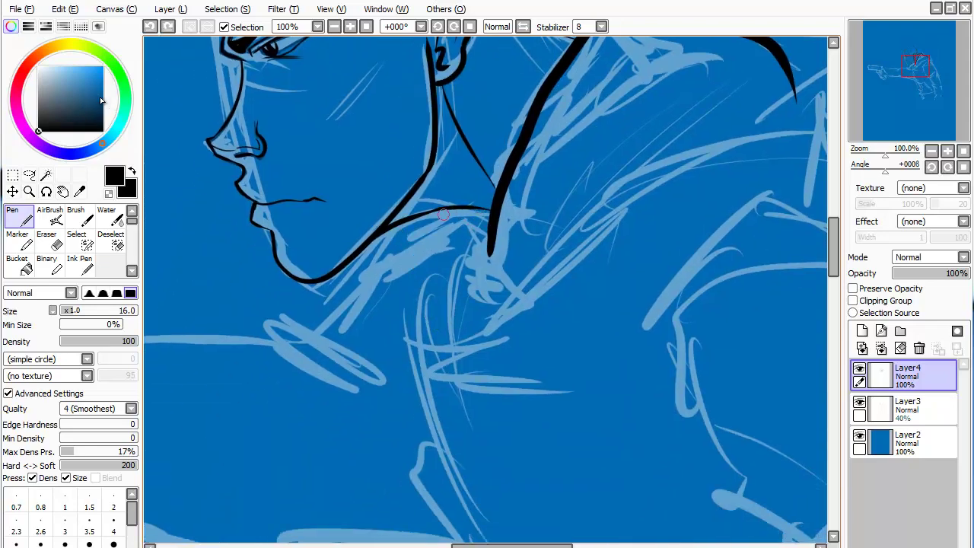
mouse_move(443, 212)
mouse_down()
mouse_move(483, 308)
mouse_move(499, 202)
mouse_up()
mouse_move(483, 308)
mouse_down()
mouse_move(397, 228)
mouse_move(333, 425)
mouse_up()
drag(279, 472, 576, 283)
drag(408, 257, 441, 213)
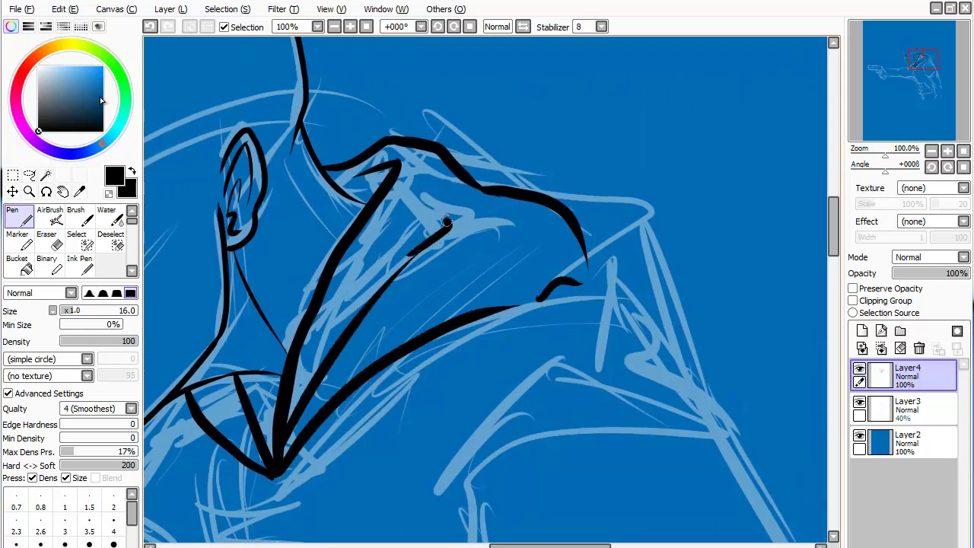
key(ctrl+minus)
drag(457, 304, 381, 228)
drag(409, 162, 609, 266)
key(ctrl+plus)
drag(533, 402, 457, 342)
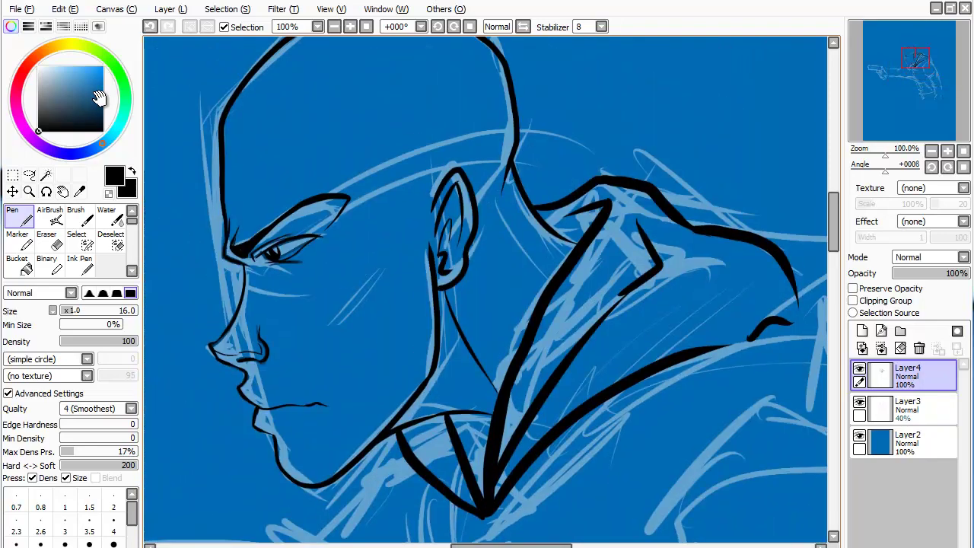
key(ctrl+minus)
mouse_move(660, 400)
mouse_down()
mouse_move(597, 370)
mouse_move(533, 304)
mouse_move(636, 430)
mouse_up()
- On a new layer beneath the inks, paint the ear, neck and nose in a skin tone
click(914, 410)
click(862, 330)
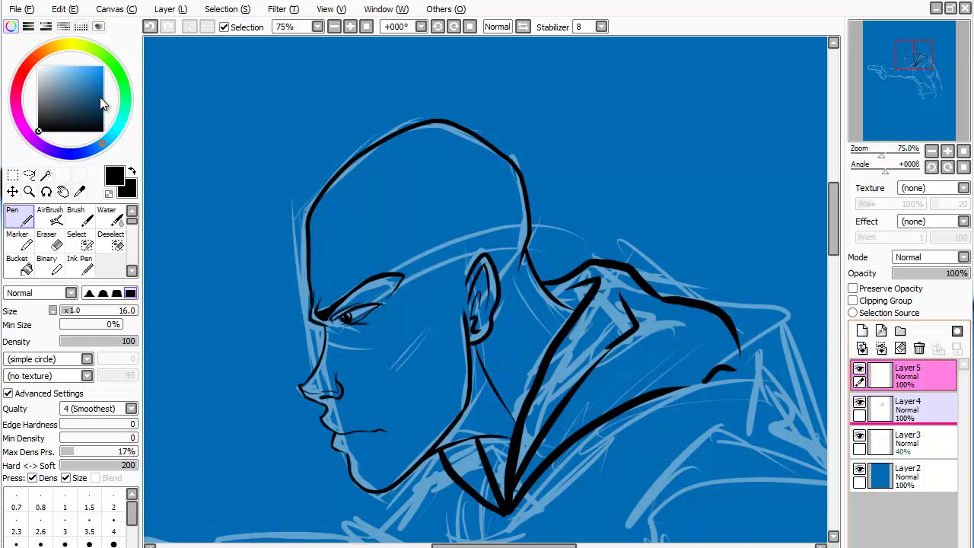
key(c)
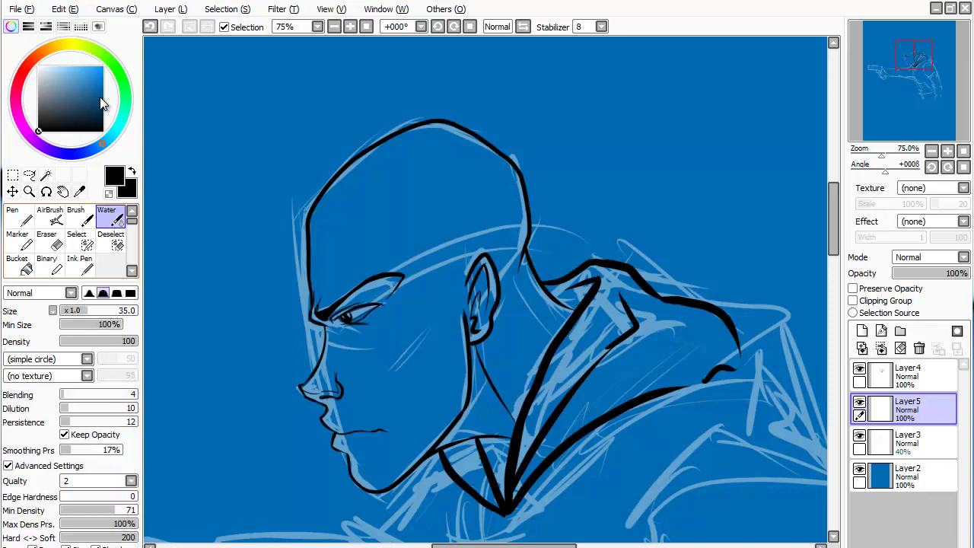
click(101, 99)
key(n)
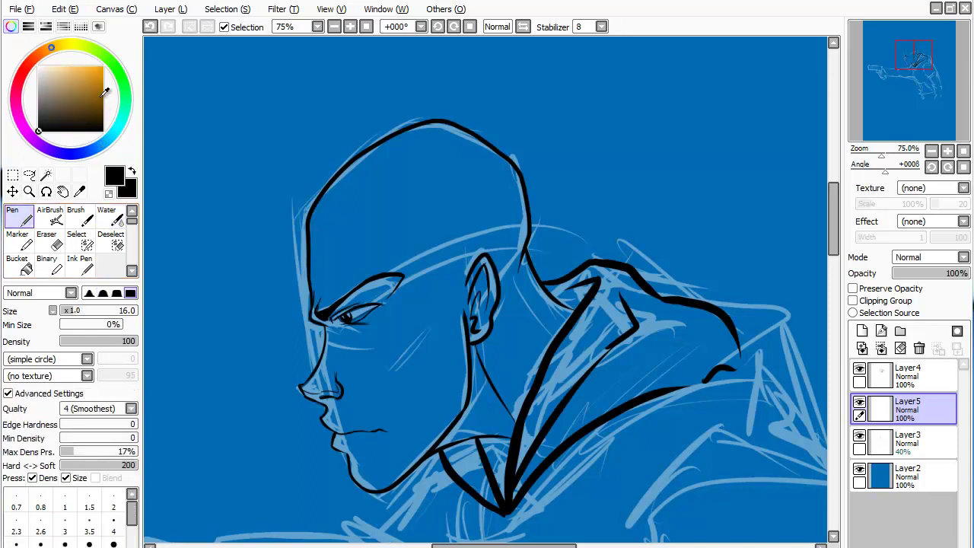
click(81, 67)
key(])
mouse_move(487, 282)
mouse_down()
mouse_move(468, 442)
mouse_move(426, 320)
mouse_move(388, 320)
mouse_move(365, 335)
mouse_move(320, 297)
mouse_move(331, 201)
mouse_move(426, 141)
mouse_move(499, 191)
mouse_move(506, 252)
mouse_move(482, 173)
mouse_move(434, 202)
mouse_move(377, 202)
mouse_move(350, 247)
mouse_move(346, 339)
mouse_up()
mouse_move(335, 377)
mouse_down()
mouse_move(308, 384)
mouse_move(327, 392)
mouse_move(347, 445)
mouse_move(376, 465)
mouse_move(365, 468)
mouse_move(410, 445)
mouse_move(381, 438)
mouse_move(457, 396)
mouse_move(487, 457)
mouse_move(512, 343)
mouse_move(525, 426)
mouse_move(540, 342)
mouse_move(533, 282)
mouse_up()
- Paint the collar, neck-collar gap and eye white, then return the colour to black
key(bracketleft)
key(bracketleft)
mouse_move(525, 465)
mouse_down()
mouse_move(607, 280)
mouse_move(563, 289)
mouse_move(567, 301)
mouse_move(590, 304)
mouse_move(586, 285)
mouse_move(685, 324)
mouse_move(723, 343)
mouse_move(727, 361)
mouse_move(609, 411)
mouse_move(602, 396)
mouse_move(632, 365)
mouse_move(622, 327)
mouse_up()
mouse_move(533, 343)
mouse_down()
mouse_move(449, 259)
mouse_move(541, 377)
mouse_move(537, 365)
mouse_move(560, 362)
mouse_move(571, 404)
mouse_move(563, 396)
mouse_move(582, 381)
mouse_move(533, 426)
mouse_move(503, 434)
mouse_up()
scroll(518, 442, up, 1)
drag(381, 266, 579, 304)
scroll(465, 327, up, 2)
scroll(465, 327, up, 1)
key(bracketleft)
key(bracketleft)
key(bracketleft)
key(bracketleft)
key(bracketleft)
key(bracketleft)
key(bracketleft)
key(bracketleft)
key(bracketleft)
key(bracketleft)
mouse_move(427, 326)
mouse_down()
mouse_move(457, 305)
mouse_move(411, 327)
mouse_up()
mouse_move(456, 304)
mouse_down()
mouse_move(525, 274)
mouse_move(472, 320)
mouse_move(590, 271)
mouse_move(516, 282)
mouse_up()
scroll(532, 281, down, 2)
scroll(533, 282, down, 2)
drag(313, 99, 99, 96)
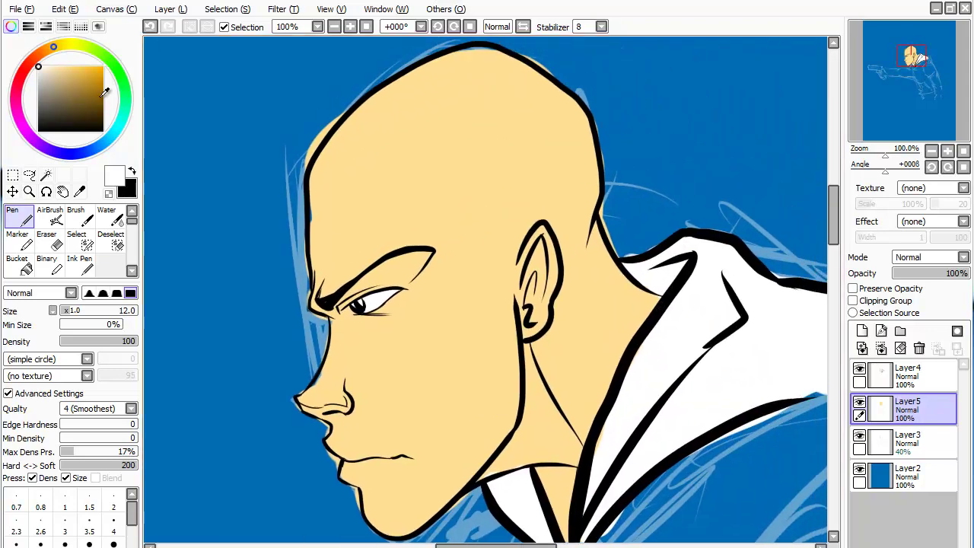
click(65, 67)
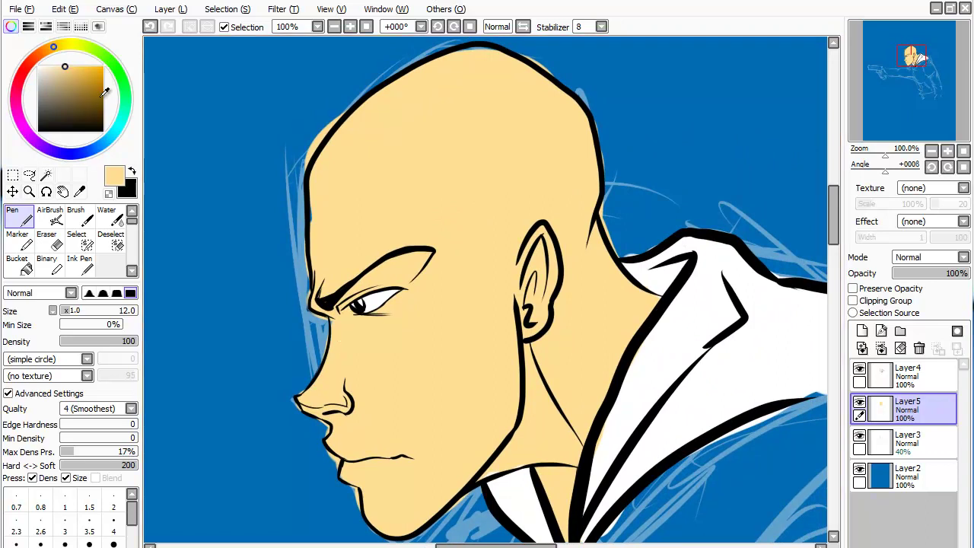
click(38, 129)
- On the ink layer, draw a thin forehead contour and a cheek line reaching the jaw
click(921, 375)
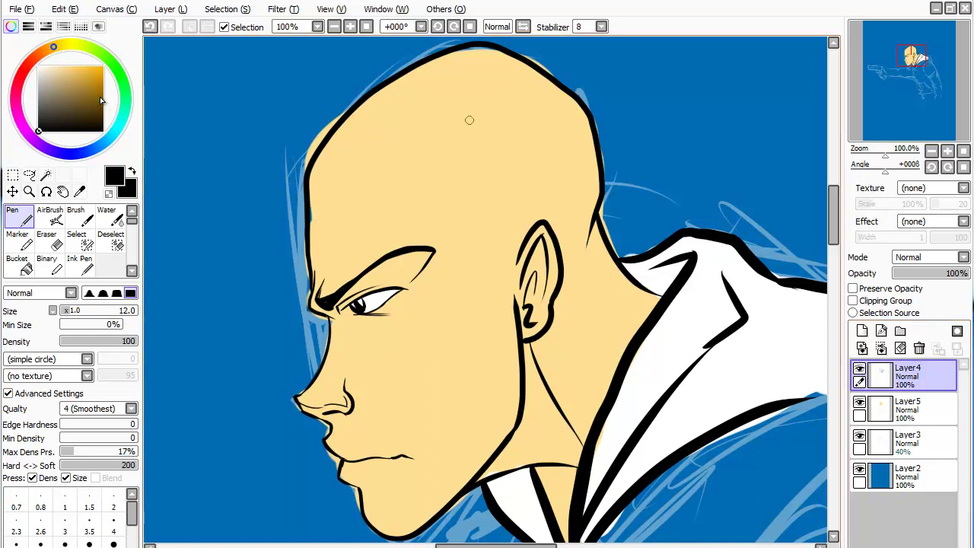
drag(440, 228, 456, 158)
drag(472, 300, 438, 408)
drag(442, 449, 432, 478)
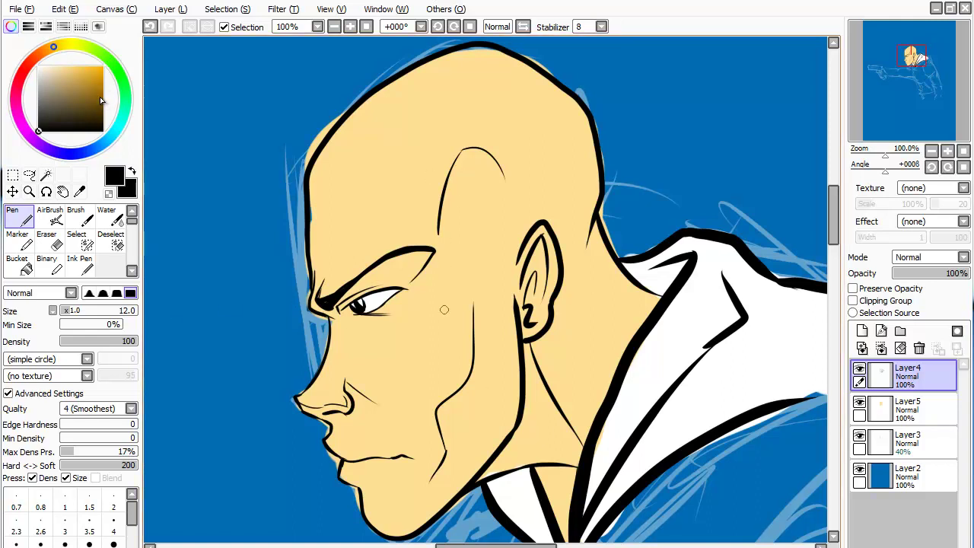
- Apply Hue and Saturation to the skin layer with Hue -8 and Luminescence +25
key(alt+l)
key(Left)
key(Right)
key(Left)
key(Right)
key(Right)
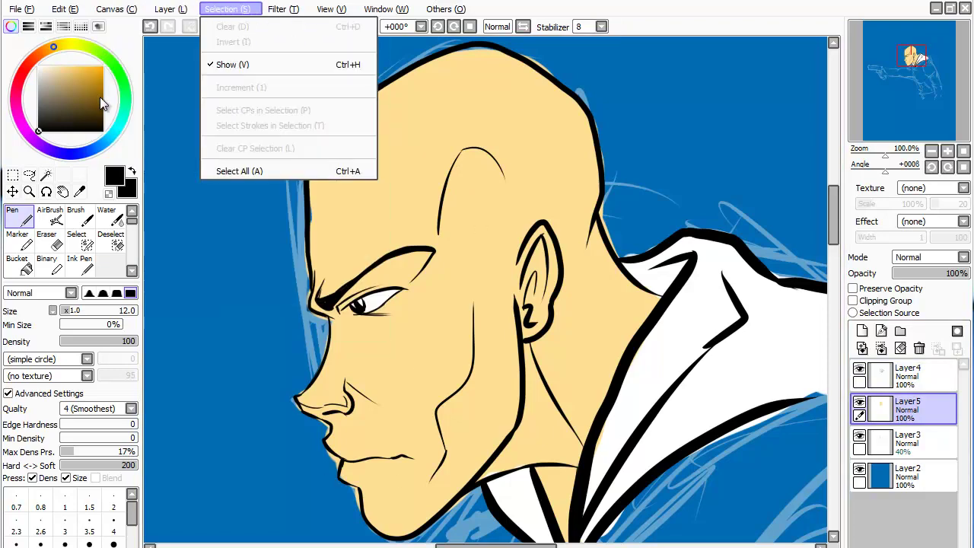
key(Right)
key(Down)
key(Return)
key(Tab)
key(Tab)
key(Right)
key(Right)
key(Tab)
key(Left)
key(Left)
key(Return)
key(w)
- Sample the skin colour, then shade inside the ear and under the eyebrow
key(ctrl+d)
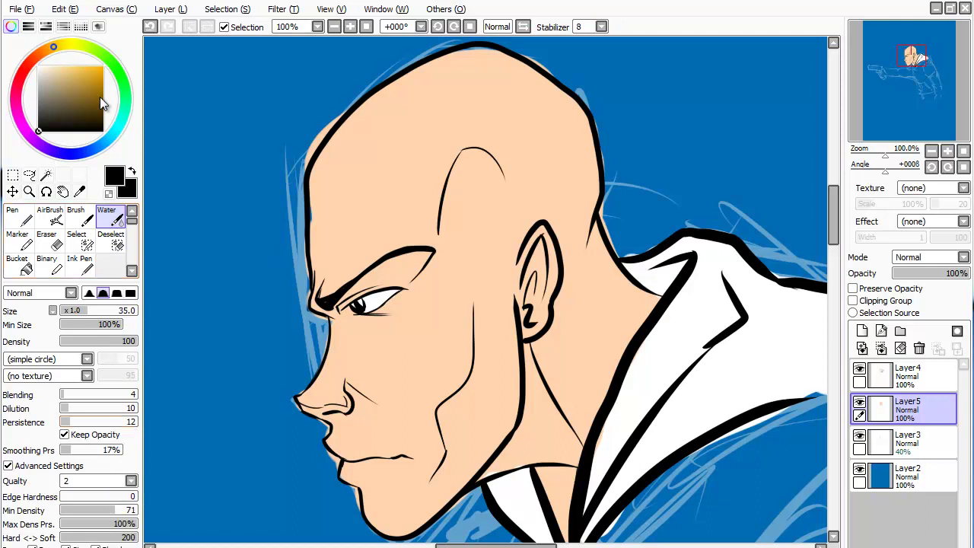
right_click(432, 290)
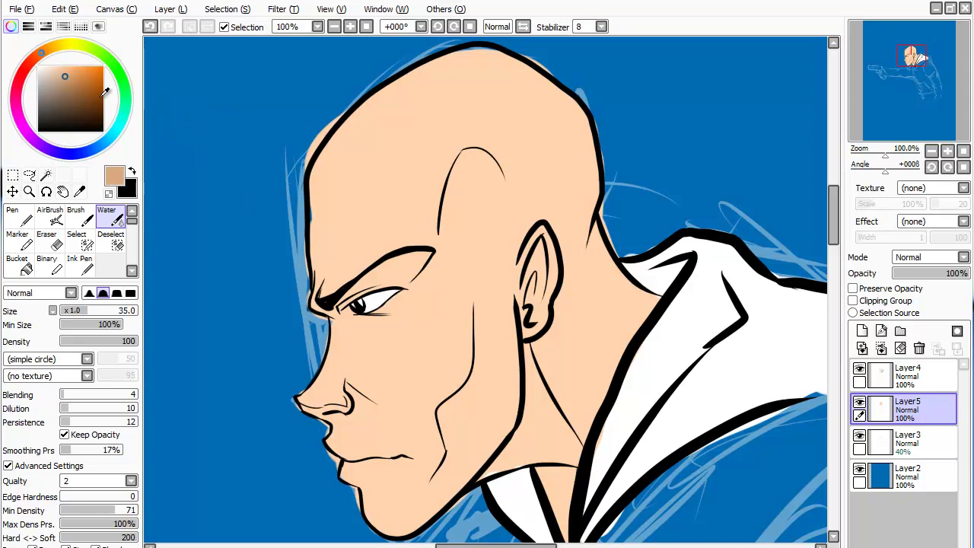
scroll(508, 292, up, 1)
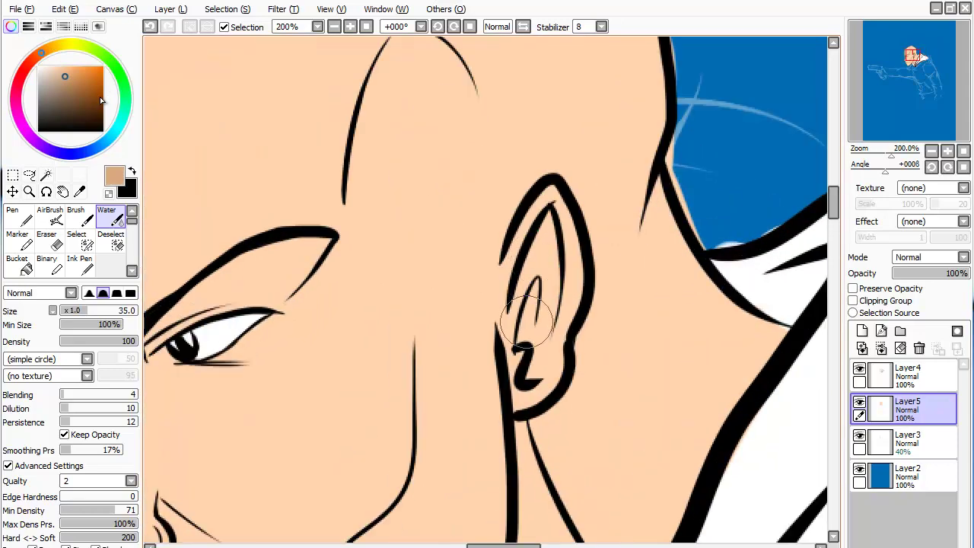
key([)
mouse_move(529, 335)
mouse_down()
mouse_move(542, 305)
mouse_move(546, 221)
mouse_move(518, 327)
mouse_move(539, 373)
mouse_move(536, 350)
mouse_up()
drag(564, 228, 731, 198)
key([)
mouse_move(365, 290)
mouse_down()
mouse_move(435, 222)
mouse_move(487, 210)
mouse_move(503, 220)
mouse_move(376, 274)
mouse_move(341, 305)
mouse_move(388, 313)
mouse_up()
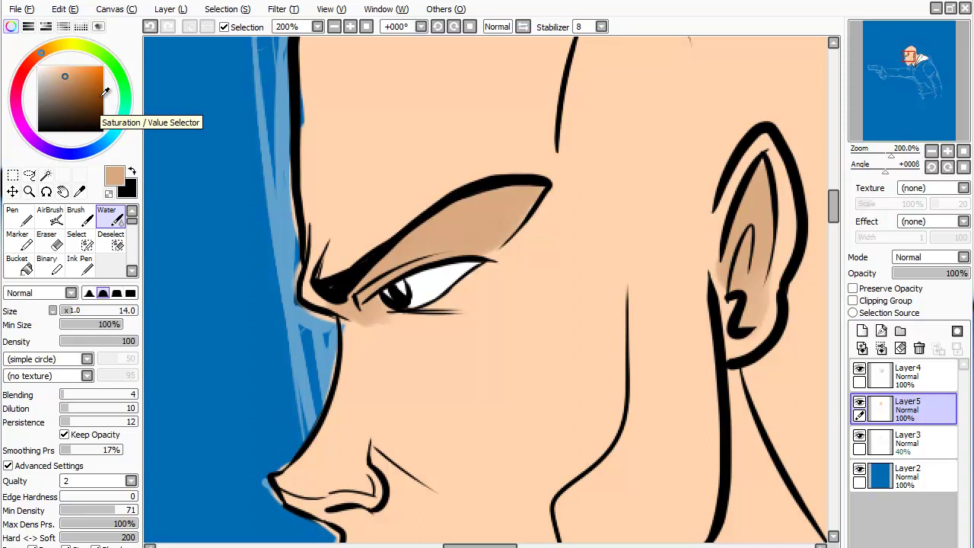
- Shade the nose bridge, below the inner eye corner, and under the nostril
mouse_move(347, 476)
mouse_down()
mouse_move(376, 319)
mouse_move(354, 457)
mouse_up()
mouse_move(373, 335)
mouse_down()
mouse_move(348, 476)
mouse_move(365, 392)
mouse_up()
drag(350, 441, 357, 357)
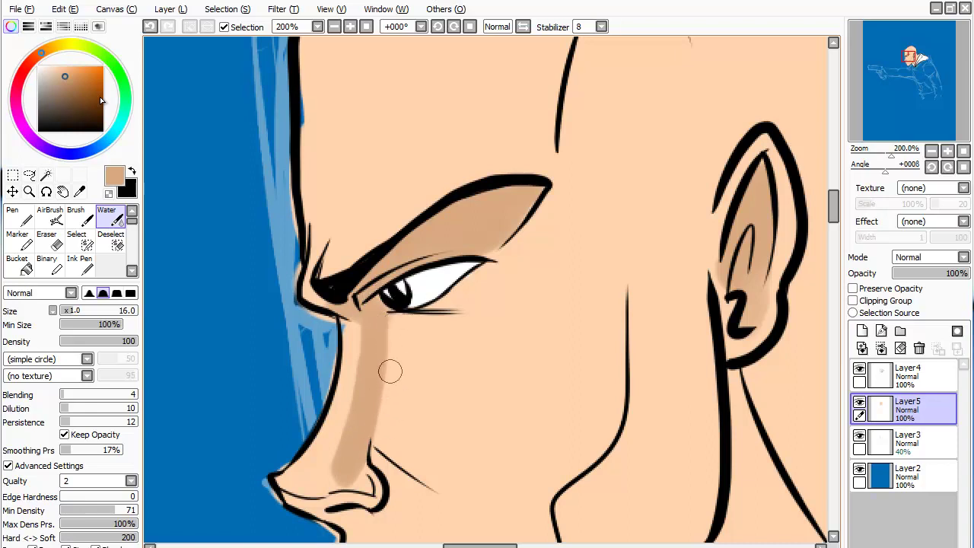
drag(390, 315, 364, 474)
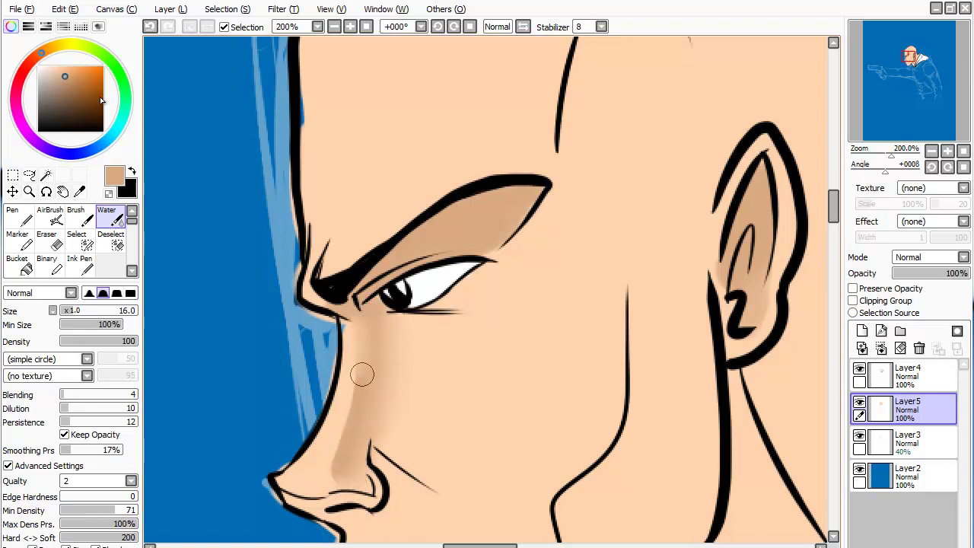
drag(362, 312, 343, 446)
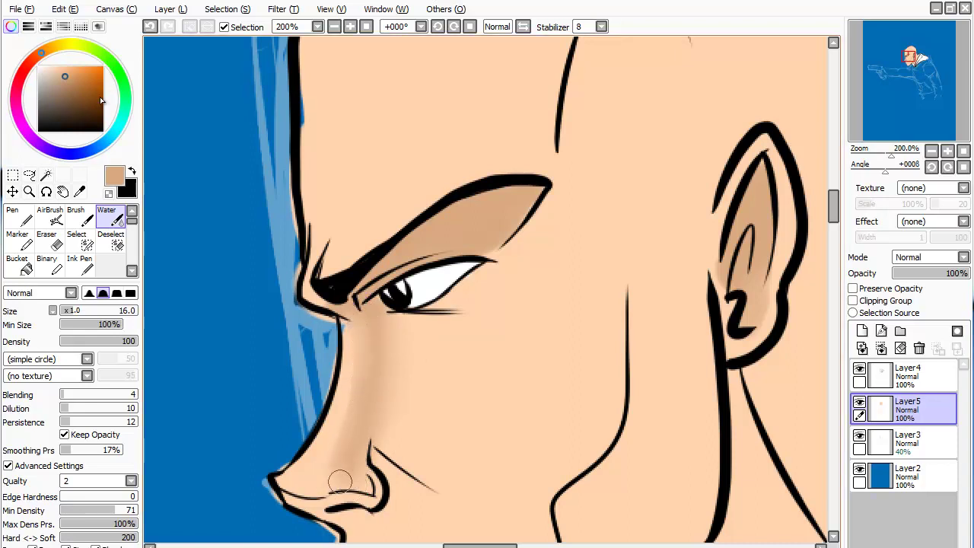
scroll(445, 289, down, 5)
key(bracketleft)
drag(328, 343, 367, 332)
mouse_move(291, 325)
mouse_down()
mouse_move(360, 327)
mouse_move(339, 330)
mouse_up()
- Shade and blend around the eye's outer corner and lower eyelid
drag(353, 306, 434, 243)
drag(396, 288, 418, 254)
drag(396, 292, 402, 291)
drag(415, 303, 437, 322)
mouse_move(441, 286)
mouse_down()
mouse_move(454, 261)
mouse_move(526, 251)
mouse_up()
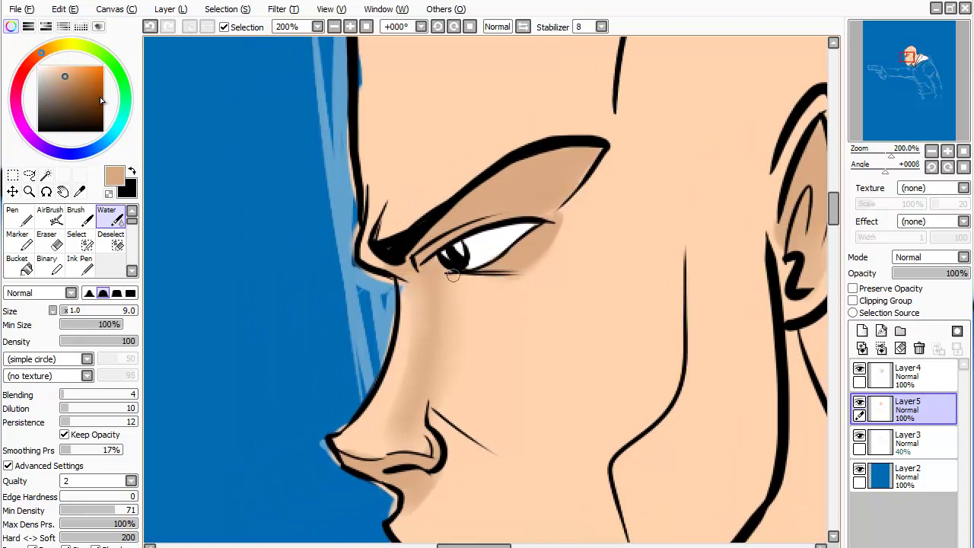
drag(457, 285, 495, 270)
drag(529, 217, 530, 196)
mouse_move(404, 282)
mouse_down()
mouse_move(381, 339)
mouse_move(472, 305)
mouse_up()
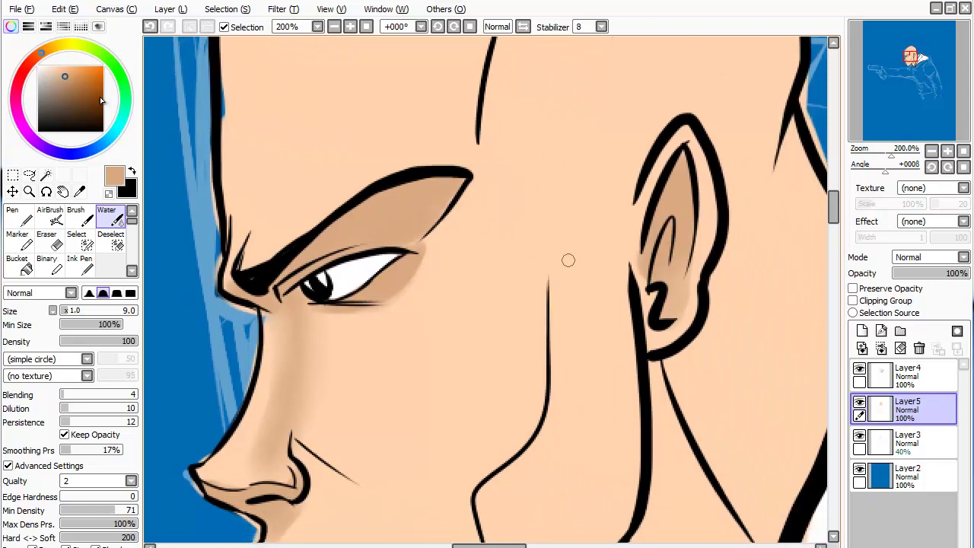
scroll(578, 262, down, 2)
- Shade a soft band along the cheek, jaw and down the temple
drag(604, 380, 451, 297)
mouse_move(466, 120)
mouse_down()
mouse_move(478, 244)
mouse_move(360, 431)
mouse_move(466, 131)
mouse_up()
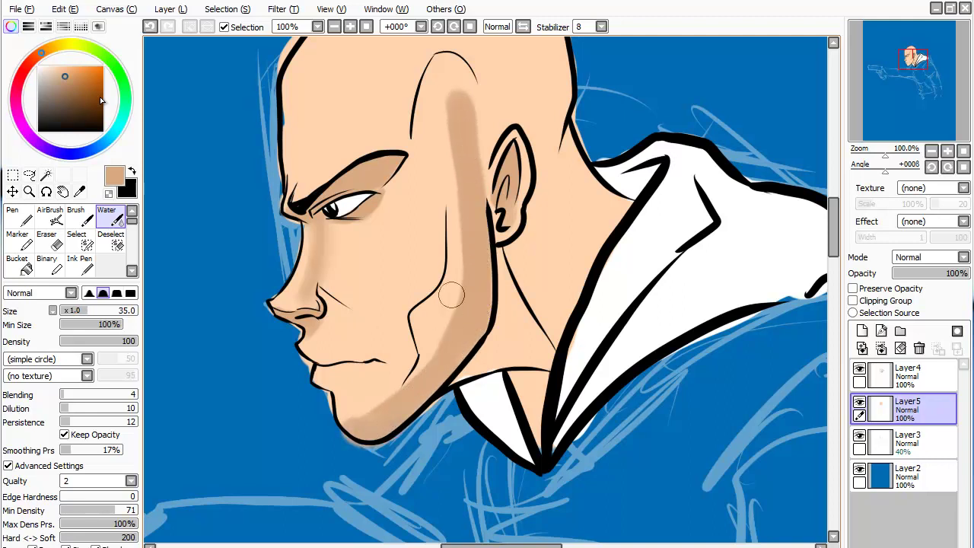
mouse_move(448, 96)
mouse_down()
mouse_move(458, 225)
mouse_move(375, 395)
mouse_up()
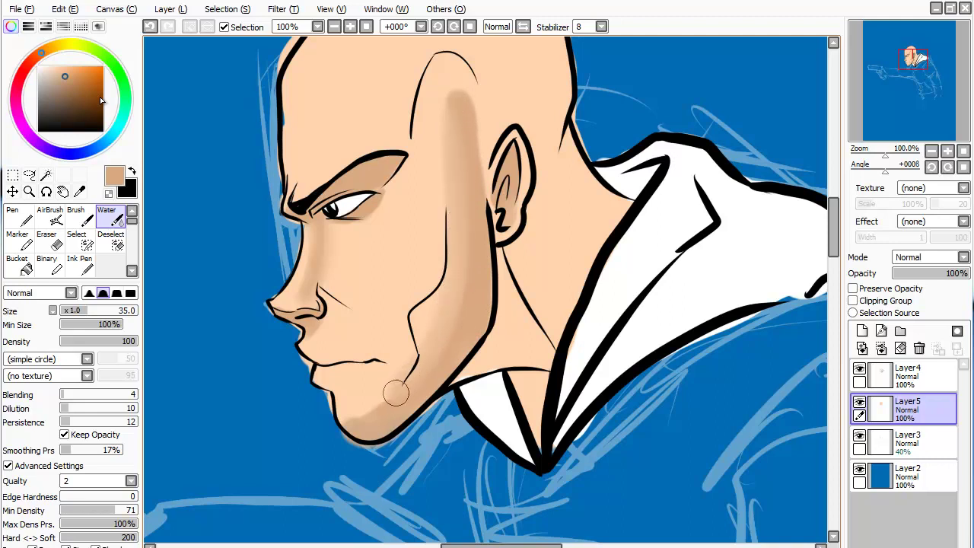
drag(463, 73, 479, 190)
drag(453, 91, 439, 181)
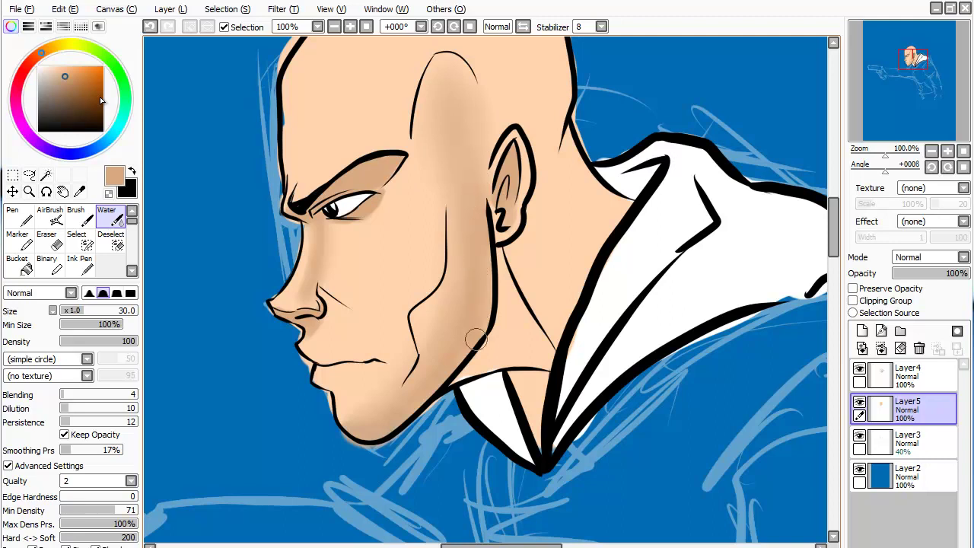
scroll(473, 275, up, 4)
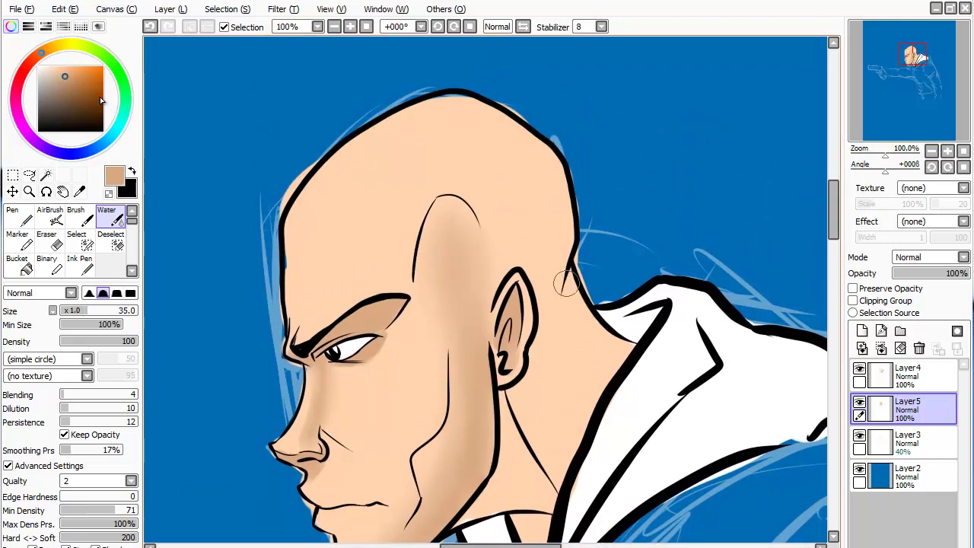
- Shade the neck from ear to collar with a slightly smaller brush
mouse_move(533, 335)
mouse_down()
mouse_move(474, 280)
mouse_move(501, 263)
mouse_up()
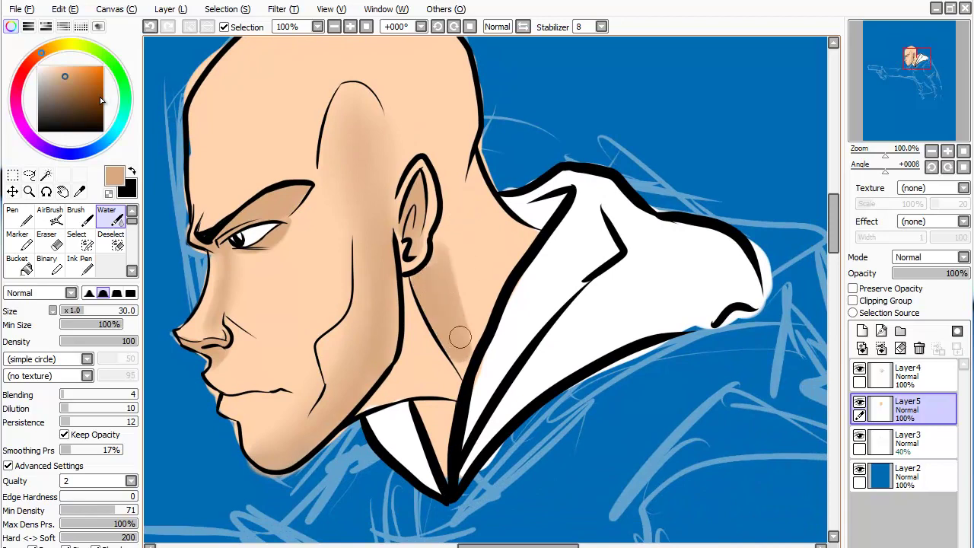
drag(472, 364, 457, 369)
mouse_move(434, 411)
mouse_down()
mouse_move(438, 457)
mouse_move(426, 407)
mouse_up()
key([)
mouse_move(406, 280)
mouse_down()
mouse_move(461, 384)
mouse_move(431, 373)
mouse_up()
mouse_move(354, 405)
mouse_down()
mouse_move(401, 354)
mouse_move(402, 316)
mouse_move(374, 397)
mouse_up()
mouse_move(486, 193)
mouse_down()
mouse_move(522, 240)
mouse_move(478, 172)
mouse_move(506, 240)
mouse_move(469, 184)
mouse_up()
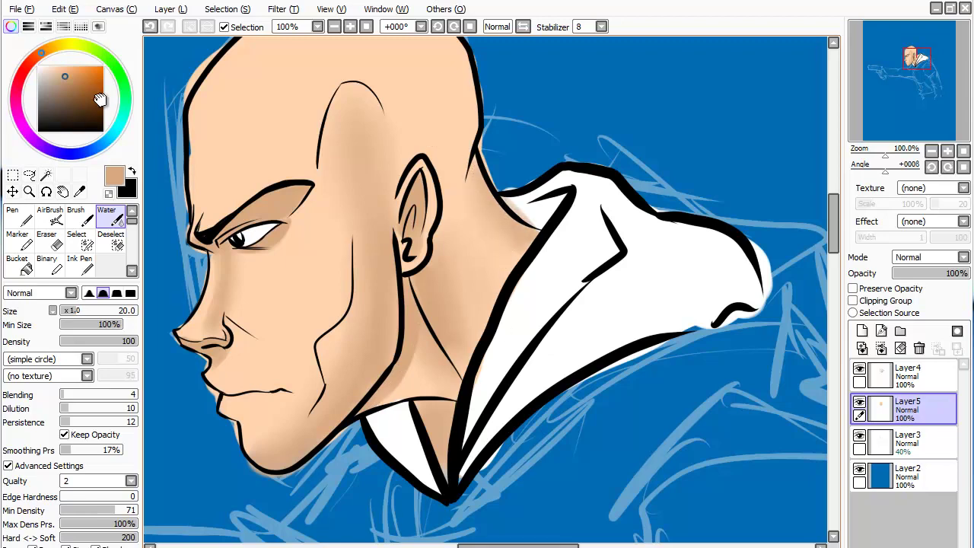
scroll(466, 215, down, 2)
scroll(549, 273, up, 2)
- Shade along the inner edge of the head outline and blend it over the crown
mouse_move(495, 296)
mouse_down()
mouse_move(498, 202)
mouse_move(442, 149)
mouse_move(278, 181)
mouse_up()
mouse_move(480, 168)
mouse_down()
mouse_move(500, 201)
mouse_move(495, 290)
mouse_move(480, 221)
mouse_move(449, 160)
mouse_move(365, 148)
mouse_up()
mouse_move(281, 175)
mouse_down()
mouse_move(320, 160)
mouse_move(449, 164)
mouse_move(491, 266)
mouse_move(468, 217)
mouse_move(411, 172)
mouse_move(343, 152)
mouse_move(284, 181)
mouse_move(381, 137)
mouse_move(442, 153)
mouse_move(487, 183)
mouse_move(503, 244)
mouse_up()
- Blend the crown shading toward the temple and lighten the top edge of the head
drag(456, 99, 522, 214)
drag(521, 213, 456, 137)
drag(544, 217, 396, 129)
key(bracketleft)
key(bracketleft)
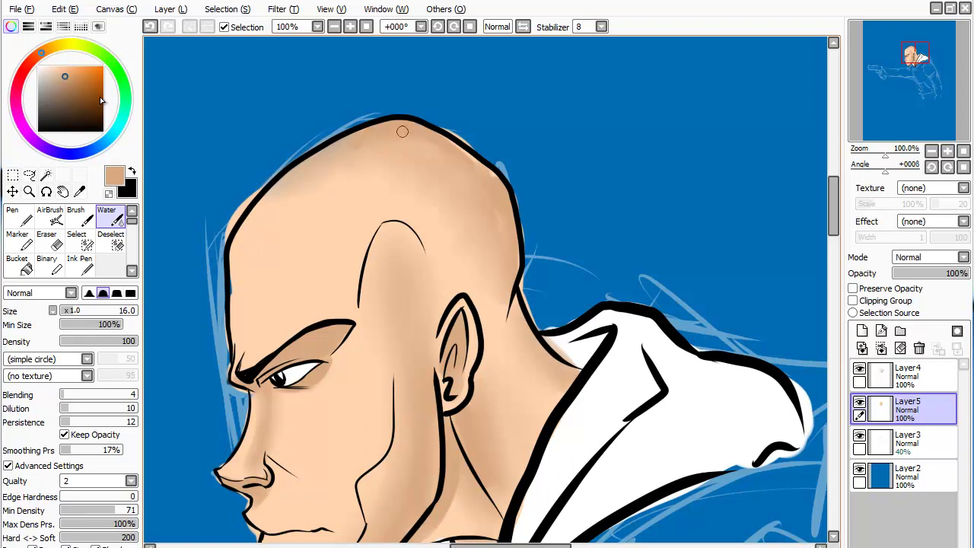
drag(361, 137, 264, 201)
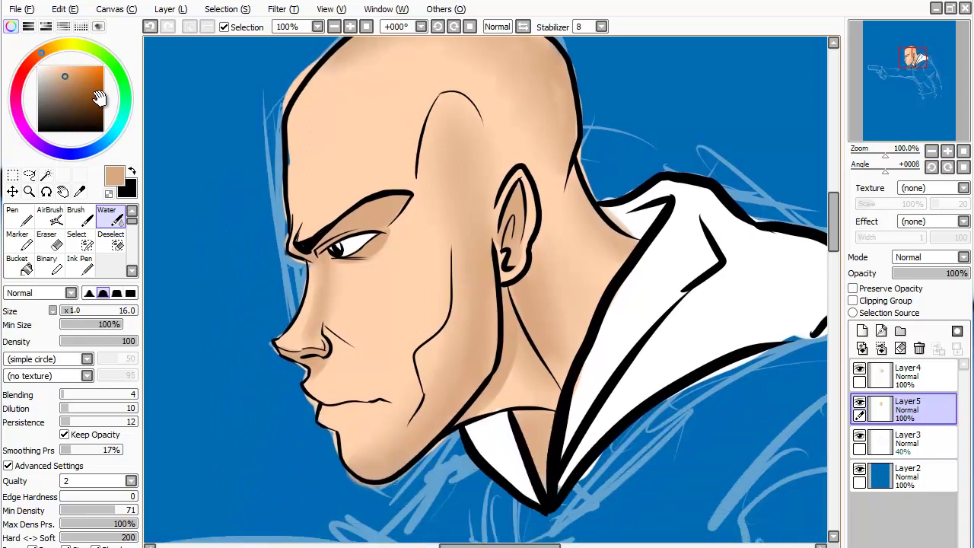
- Add a subtle tone near the upper lip, try peach and tan, then pick pale grey
drag(545, 295, 545, 197)
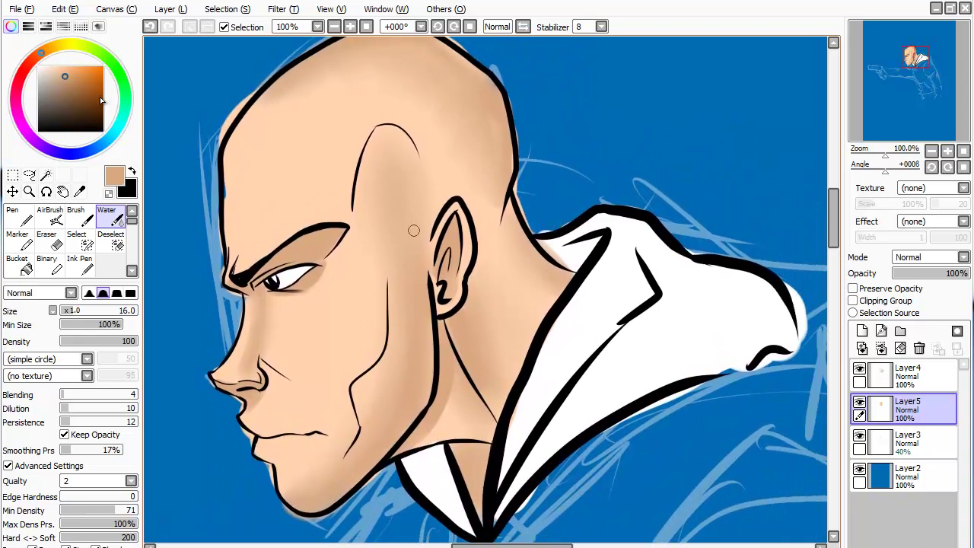
drag(255, 427, 242, 417)
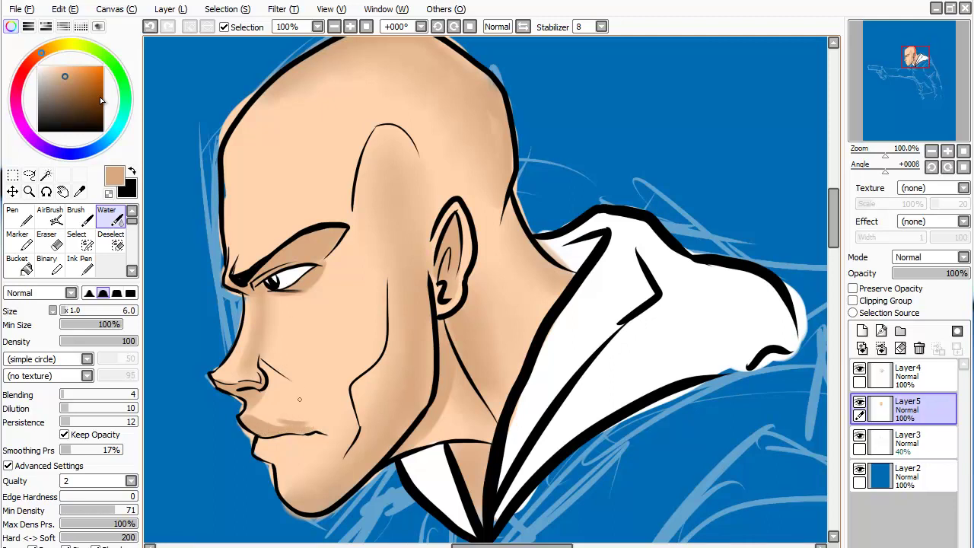
click(58, 66)
drag(317, 424, 334, 371)
click(64, 76)
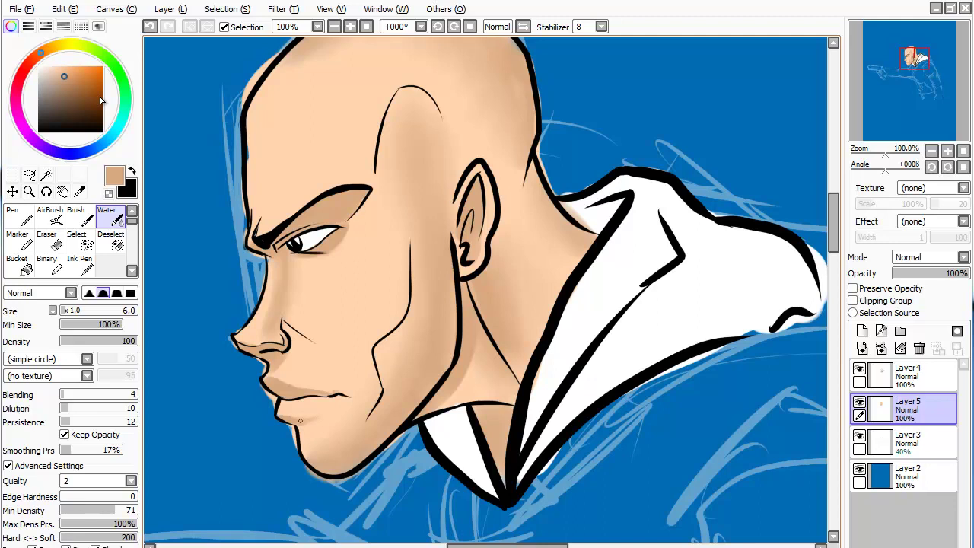
click(38, 88)
- Shade the white collar and lapel with soft grey toward the collar tip
drag(512, 448, 545, 343)
mouse_move(515, 441)
mouse_down()
mouse_move(559, 333)
mouse_move(552, 358)
mouse_move(596, 329)
mouse_up()
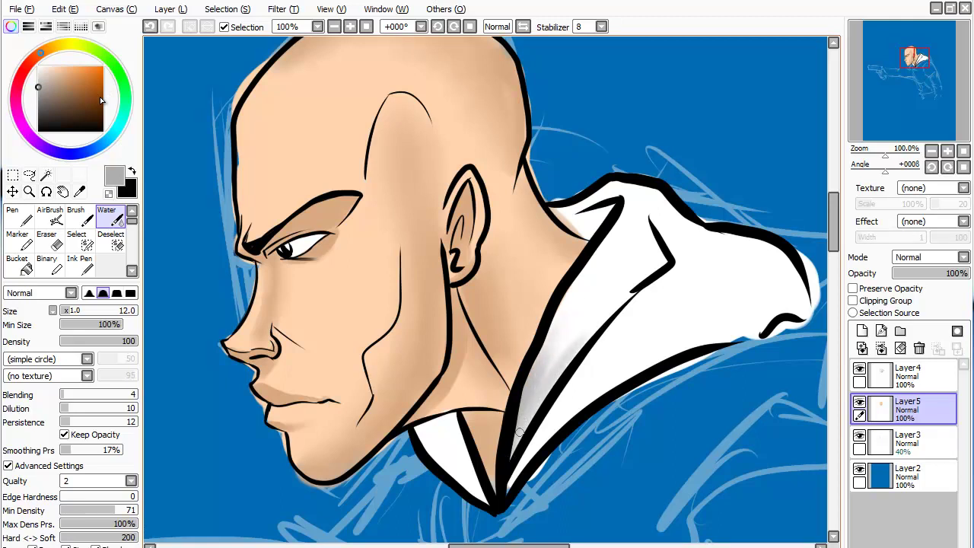
drag(519, 432, 571, 331)
drag(550, 369, 533, 405)
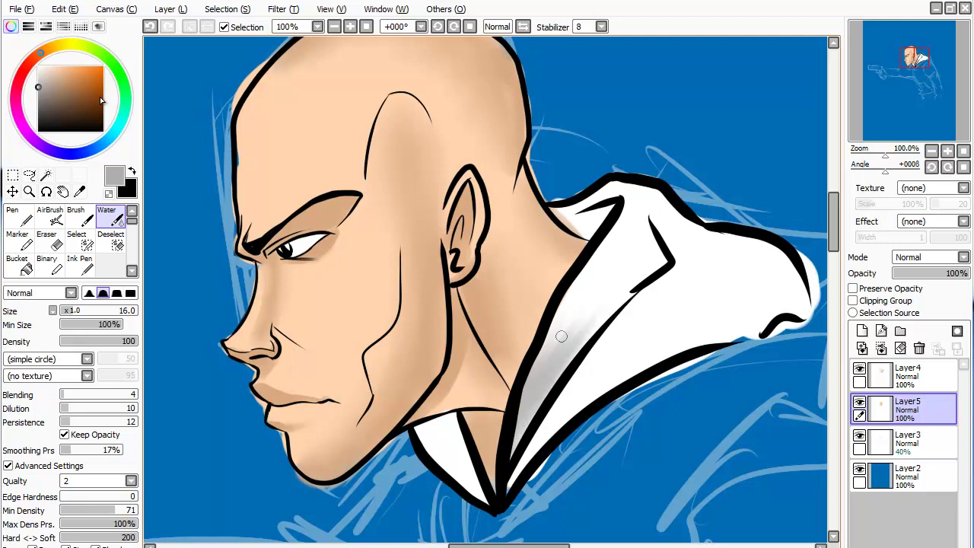
drag(592, 268, 537, 392)
drag(608, 302, 569, 360)
drag(519, 455, 594, 381)
mouse_move(548, 419)
mouse_down()
mouse_move(628, 325)
mouse_move(648, 345)
mouse_move(567, 407)
mouse_move(658, 349)
mouse_move(561, 398)
mouse_up()
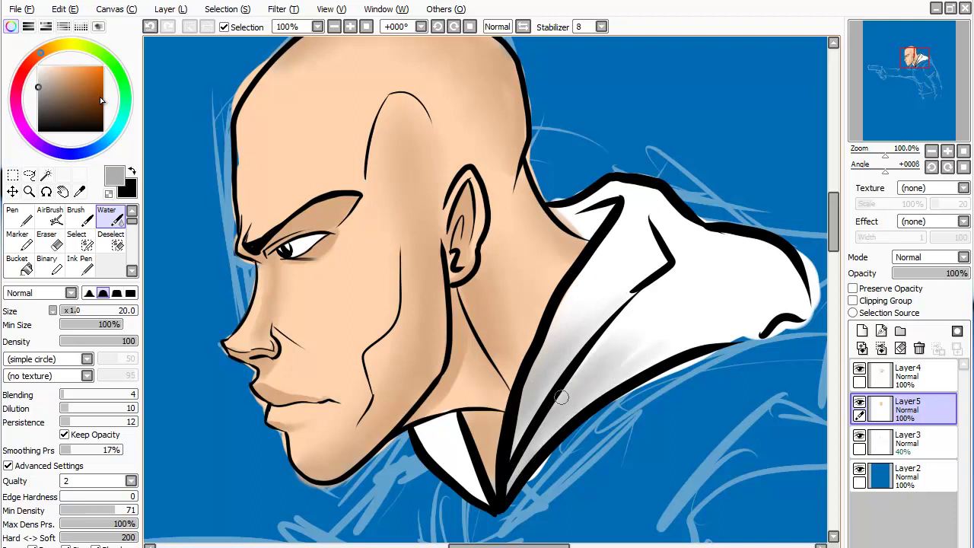
- Shade the lapel edge and lower collar strips in grey with a smaller brush
key([)
mouse_move(453, 466)
mouse_down()
mouse_move(469, 483)
mouse_move(449, 456)
mouse_move(468, 487)
mouse_move(453, 438)
mouse_move(462, 436)
mouse_up()
mouse_move(567, 215)
mouse_down()
mouse_move(491, 246)
mouse_move(502, 259)
mouse_move(525, 240)
mouse_move(508, 262)
mouse_move(523, 249)
mouse_move(481, 246)
mouse_move(524, 229)
mouse_up()
mouse_move(574, 267)
mouse_down()
mouse_move(583, 297)
mouse_move(526, 341)
mouse_up()
drag(582, 289, 540, 319)
drag(569, 260, 550, 311)
mouse_move(479, 431)
mouse_down()
mouse_move(437, 502)
mouse_move(456, 483)
mouse_up()
mouse_move(396, 514)
mouse_down()
mouse_move(385, 484)
mouse_move(372, 503)
mouse_move(376, 458)
mouse_up()
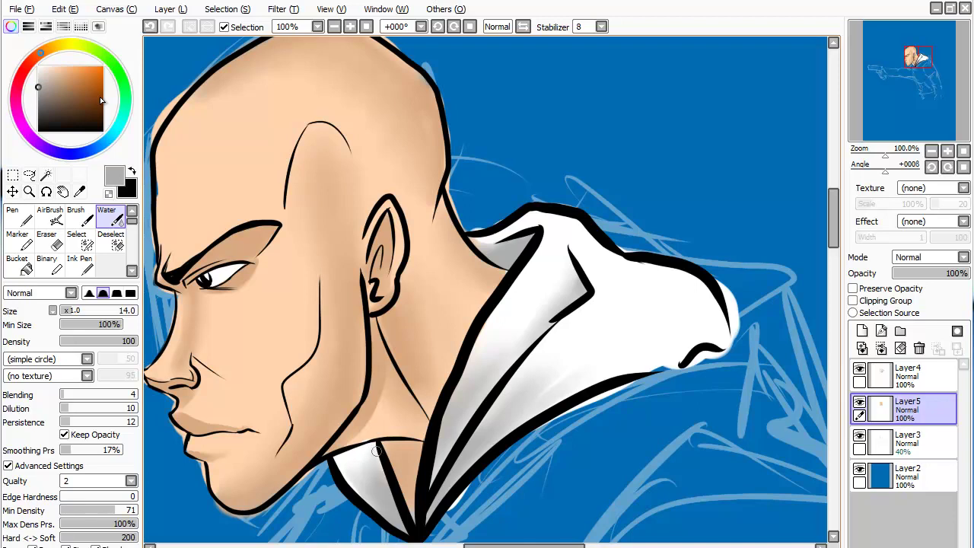
- Hand-letter 'PAINT TOOL SAI' across the top with the orange Pen
drag(457, 305, 491, 301)
key(ctrl+minus)
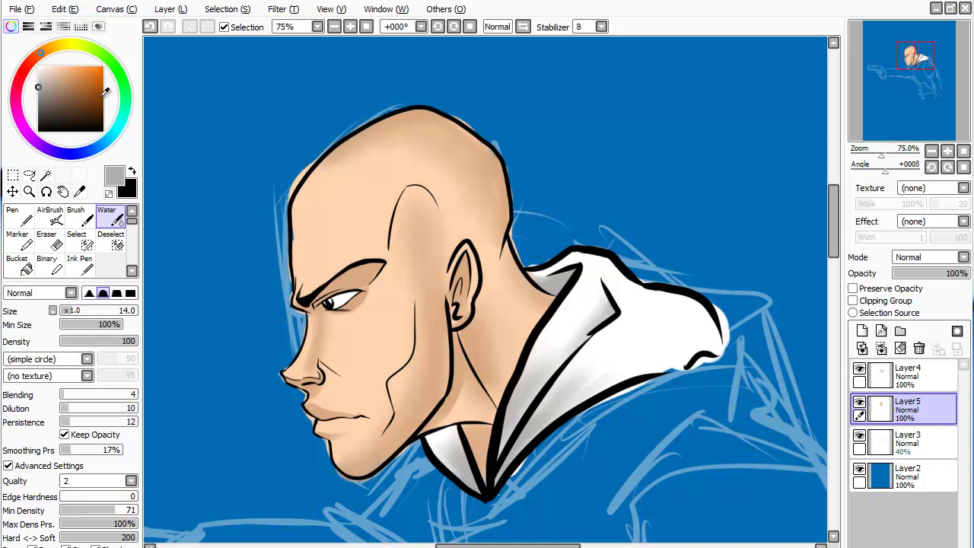
click(102, 70)
click(19, 217)
mouse_move(207, 112)
mouse_down()
mouse_move(224, 146)
mouse_move(229, 103)
mouse_move(242, 107)
mouse_up()
drag(236, 106, 254, 118)
mouse_move(266, 95)
mouse_down()
mouse_move(271, 116)
mouse_move(283, 92)
mouse_move(329, 73)
mouse_up()
mouse_move(346, 67)
mouse_down()
mouse_move(348, 90)
mouse_move(372, 70)
mouse_move(377, 85)
mouse_move(409, 82)
mouse_up()
mouse_move(411, 82)
mouse_down()
mouse_move(430, 76)
mouse_move(460, 95)
mouse_move(496, 61)
mouse_move(519, 87)
mouse_up()
mouse_move(501, 79)
mouse_down()
mouse_move(524, 70)
mouse_move(535, 84)
mouse_move(542, 57)
mouse_up()
drag(523, 88, 558, 85)
- Start the orange signature's circle and loops right of the head
drag(578, 147, 611, 209)
drag(550, 205, 664, 133)
drag(616, 172, 621, 194)
drag(603, 145, 677, 164)
- Draw the signature's loops and cursive strokes in orange
drag(676, 153, 781, 113)
mouse_move(640, 120)
mouse_down()
mouse_move(656, 190)
mouse_move(666, 183)
mouse_up()
drag(664, 123, 679, 181)
mouse_move(674, 145)
mouse_down()
mouse_move(691, 143)
mouse_move(711, 167)
mouse_up()
mouse_move(694, 113)
mouse_down()
mouse_move(705, 172)
mouse_move(727, 156)
mouse_up()
mouse_move(720, 121)
mouse_down()
mouse_move(740, 145)
mouse_move(765, 129)
mouse_up()
- Finish the signature and write the year 2012 with its circle mark
drag(769, 90, 795, 115)
drag(761, 145, 766, 150)
mouse_move(696, 203)
mouse_down()
mouse_move(715, 217)
mouse_move(734, 205)
mouse_up()
mouse_move(740, 182)
mouse_down()
mouse_move(750, 199)
mouse_move(776, 194)
mouse_up()
drag(602, 151, 572, 162)
mouse_move(569, 194)
mouse_down()
mouse_move(621, 160)
mouse_move(600, 149)
mouse_up()
drag(563, 167, 617, 175)
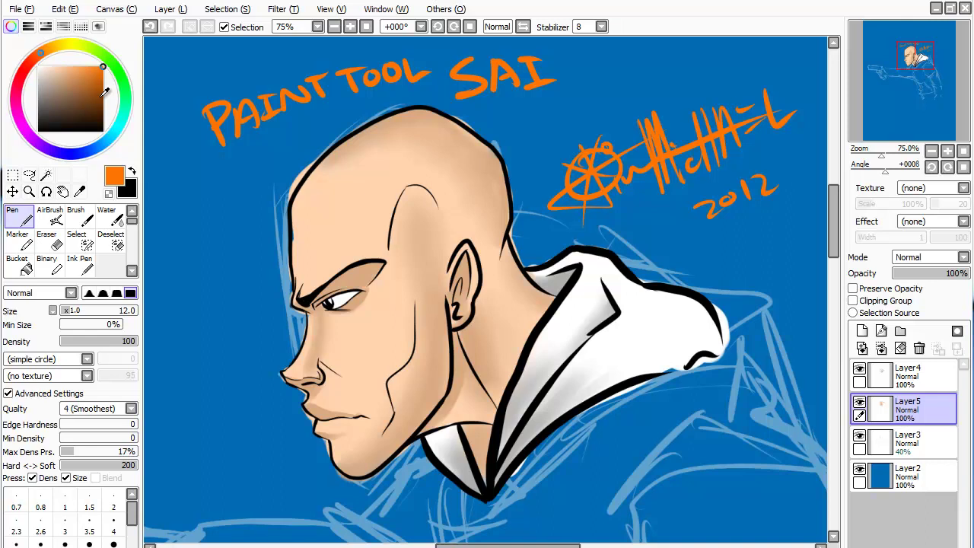
- Add a zigzag below the year and write 'Draw2much.com' along the lower right
drag(727, 242, 777, 263)
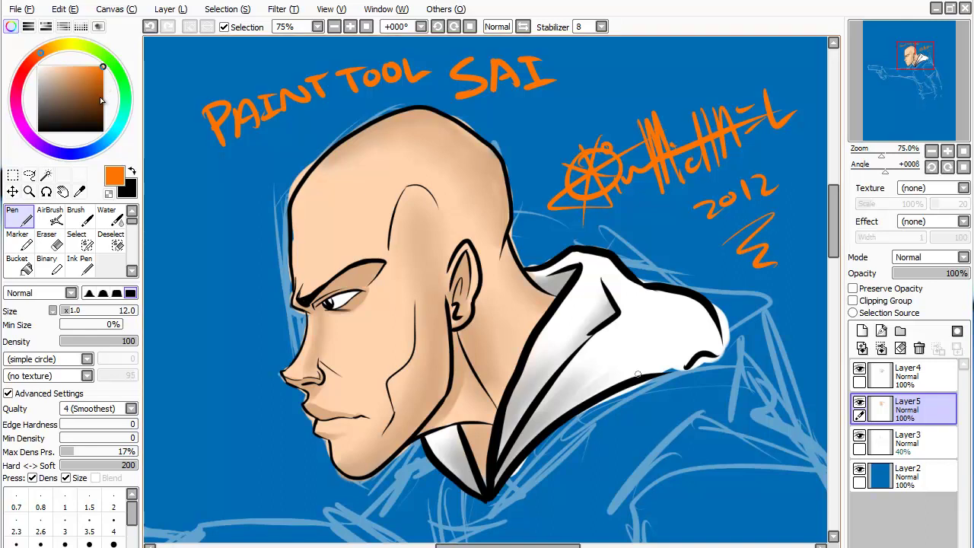
mouse_move(572, 465)
mouse_down()
mouse_move(579, 517)
mouse_move(609, 525)
mouse_up()
mouse_move(614, 472)
mouse_down()
mouse_move(632, 491)
mouse_move(670, 466)
mouse_move(679, 445)
mouse_move(711, 453)
mouse_move(734, 419)
mouse_move(780, 408)
mouse_up()
mouse_move(777, 373)
mouse_down()
mouse_move(796, 392)
mouse_move(826, 354)
mouse_up()
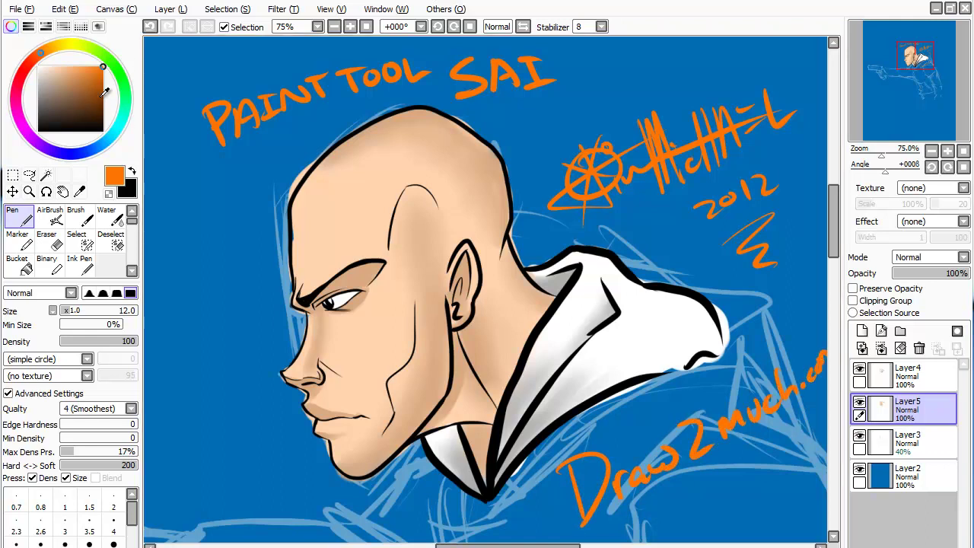
- Write a short note below the address, then scribble it out
mouse_move(683, 502)
mouse_down()
mouse_move(704, 499)
mouse_move(689, 516)
mouse_up()
mouse_move(723, 472)
mouse_down()
mouse_move(719, 506)
mouse_move(738, 475)
mouse_move(737, 496)
mouse_up()
mouse_move(743, 456)
mouse_down()
mouse_move(739, 491)
mouse_move(788, 456)
mouse_move(700, 502)
mouse_move(780, 457)
mouse_up()
drag(696, 487, 796, 472)
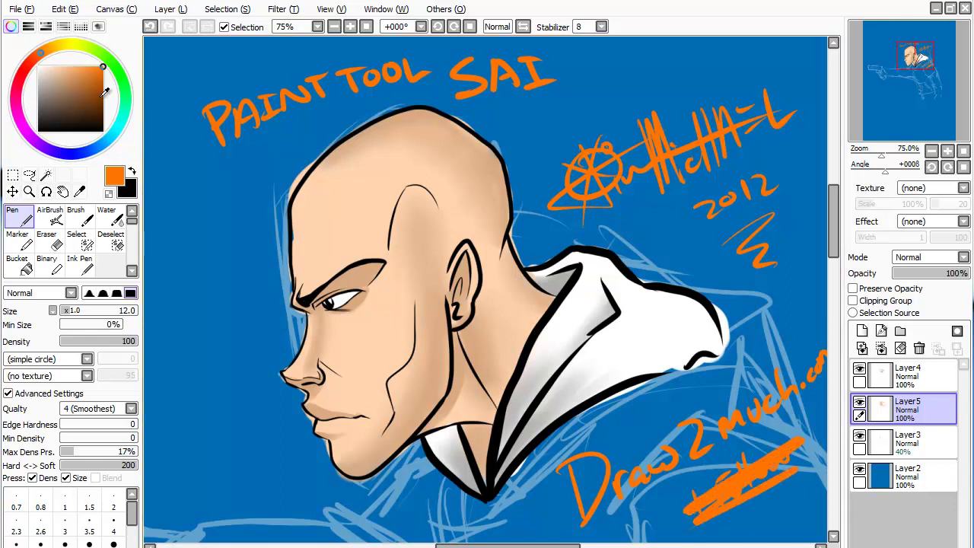